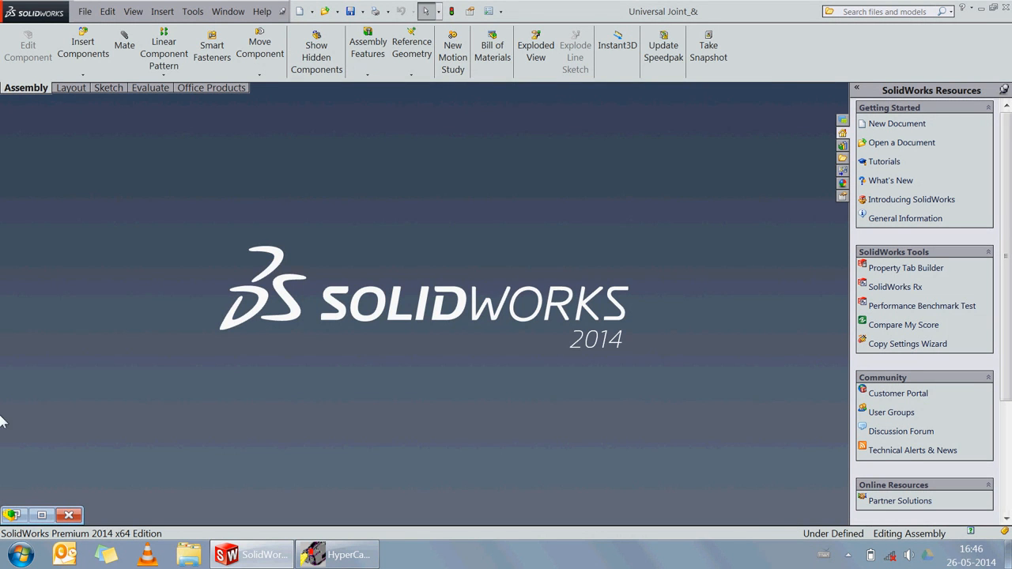
# - Create a drawing from the Universal Joint_& assembly on a standard A2 (ISO) sheet
pyautogui.click(52, 515)
pyautogui.moveTo(547, 296); pyautogui.dragTo(499, 261, button='middle')
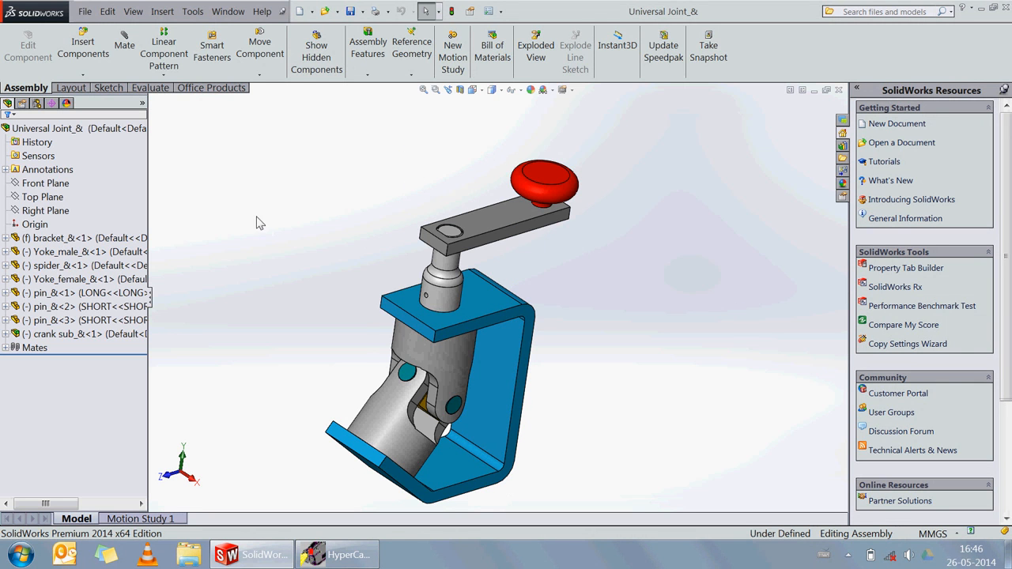
pyautogui.click(85, 11)
pyautogui.click(167, 109)
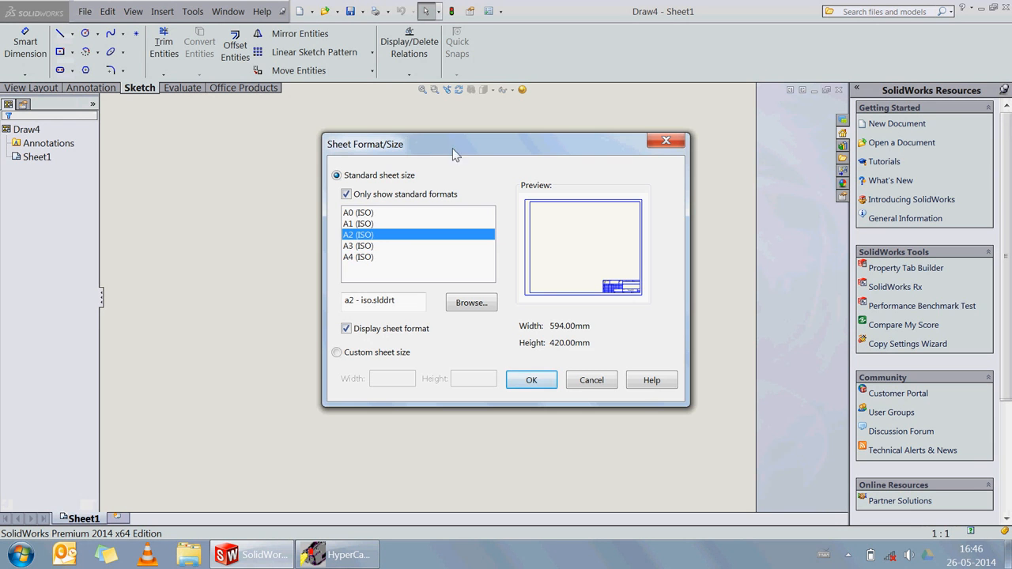
pyautogui.doubleClick(366, 237)
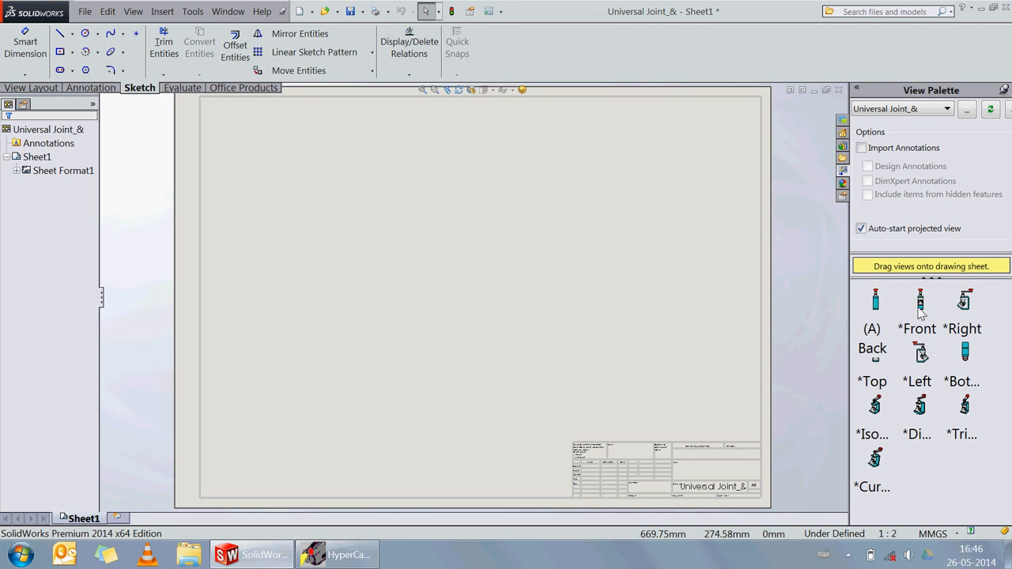
# - Place the assembly's front view on the sheet with projected views beside it, below it and diagonally from it
pyautogui.moveTo(922, 315)
pyautogui.mouseDown()
pyautogui.moveTo(775, 447)
pyautogui.moveTo(147, 228)
pyautogui.moveTo(248, 181)
pyautogui.mouseUp()
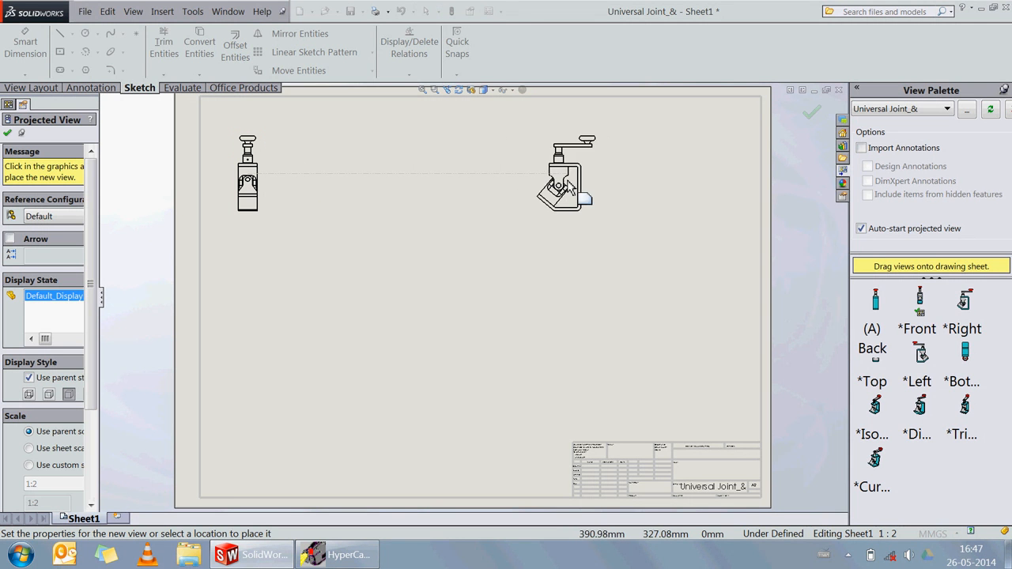
pyautogui.click(544, 196)
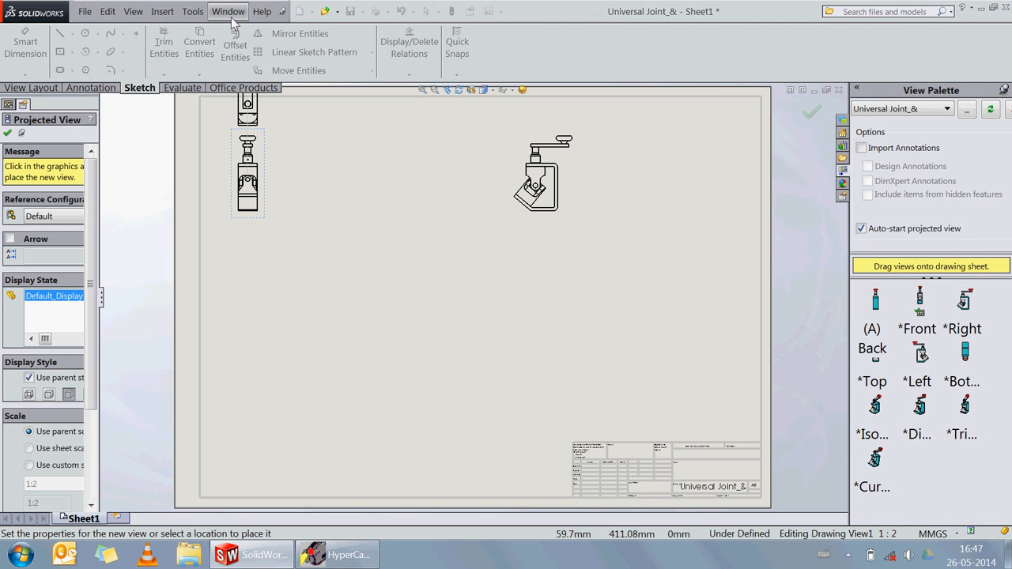
pyautogui.click(245, 332)
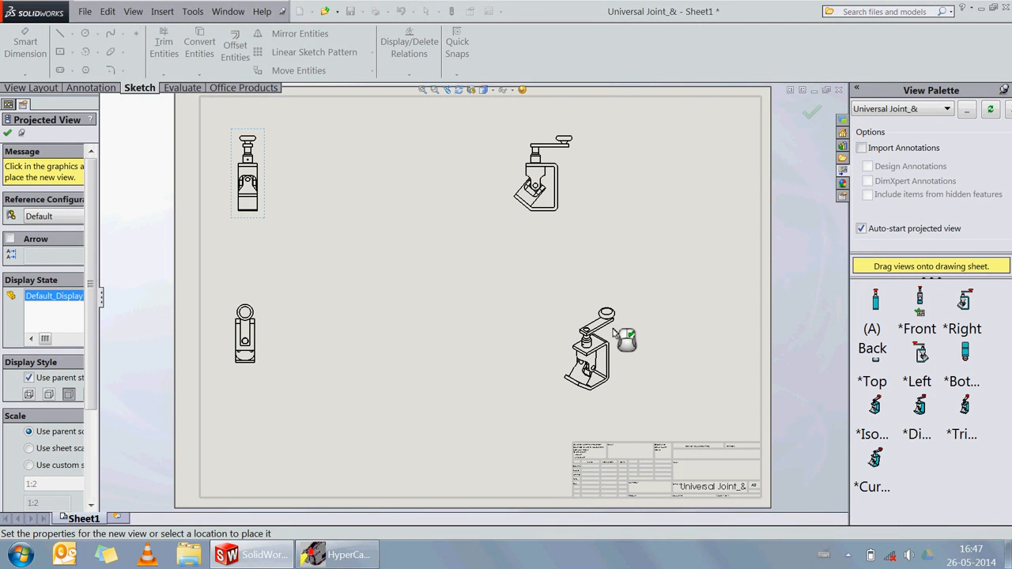
pyautogui.click(623, 338)
pyautogui.press('Escape')
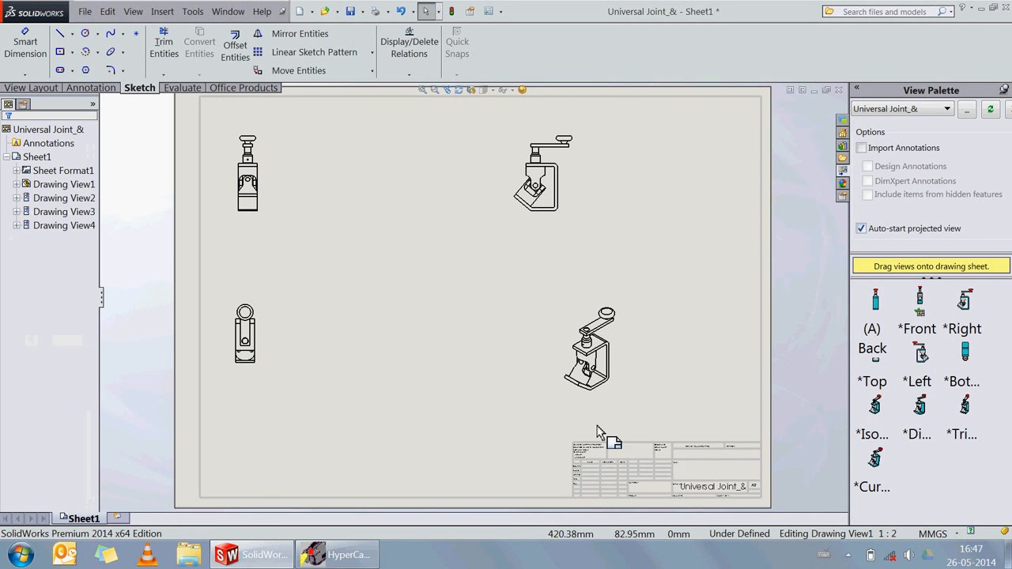
# - Delete all four drawing views from the sheet
pyautogui.moveTo(414, 286); pyautogui.dragTo(233, 143)
pyautogui.press('Delete')
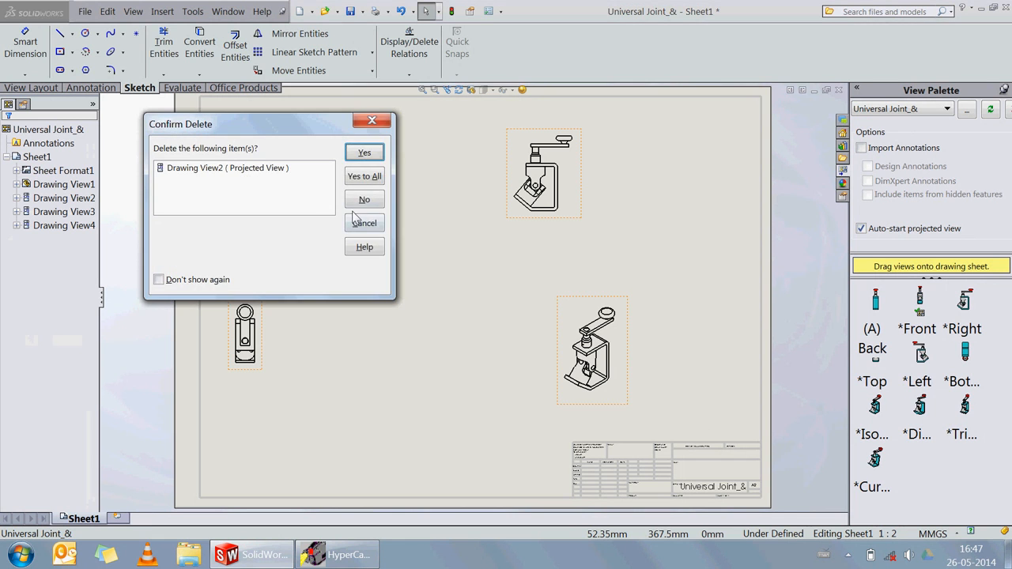
pyautogui.click(365, 155)
# - Insert a Standard 3 View set of the Universal Joint_& assembly onto the sheet
pyautogui.click(46, 90)
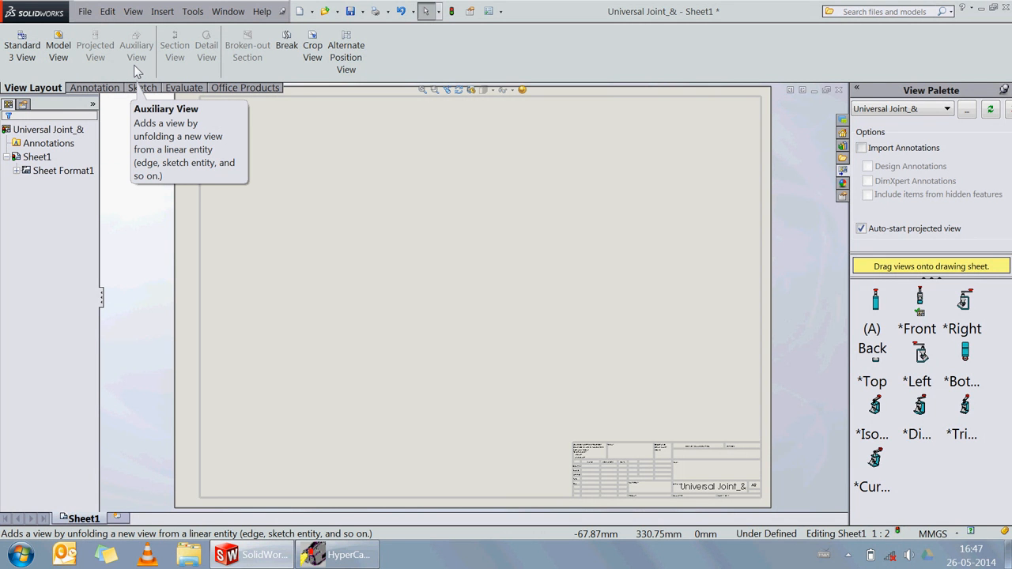
pyautogui.click(21, 52)
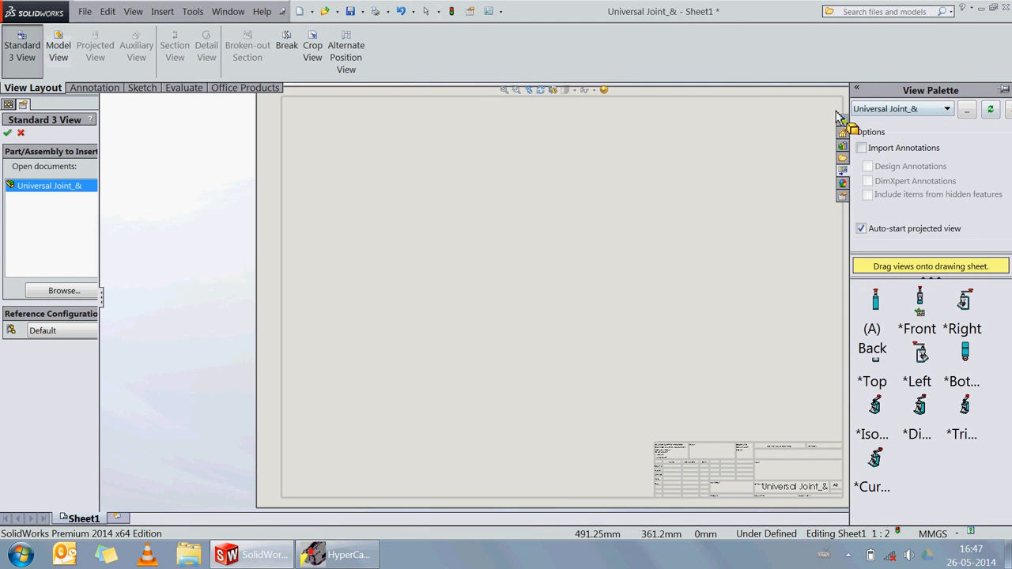
pyautogui.click(729, 282)
pyautogui.click(602, 289)
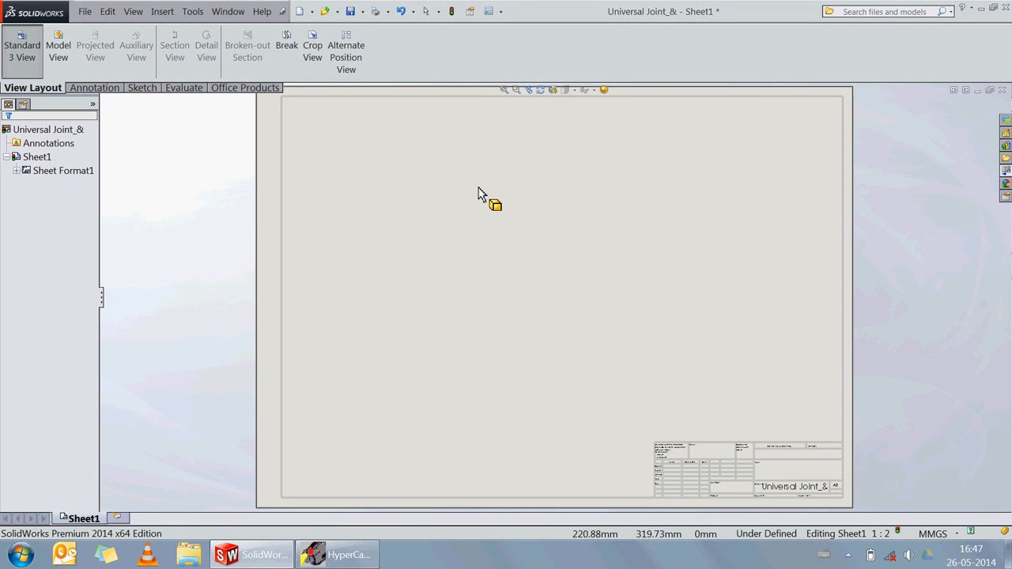
pyautogui.click(22, 65)
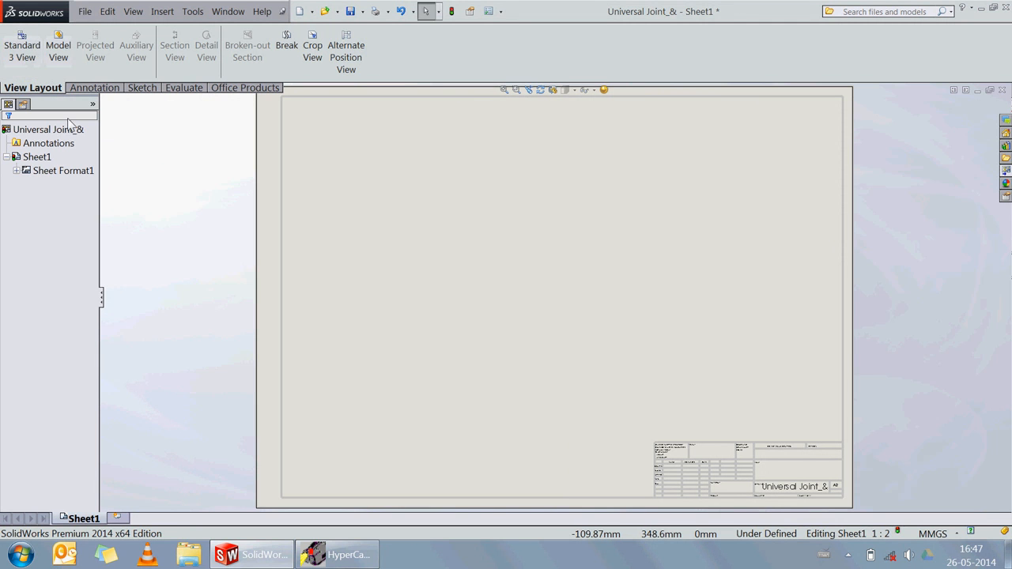
pyautogui.click(38, 65)
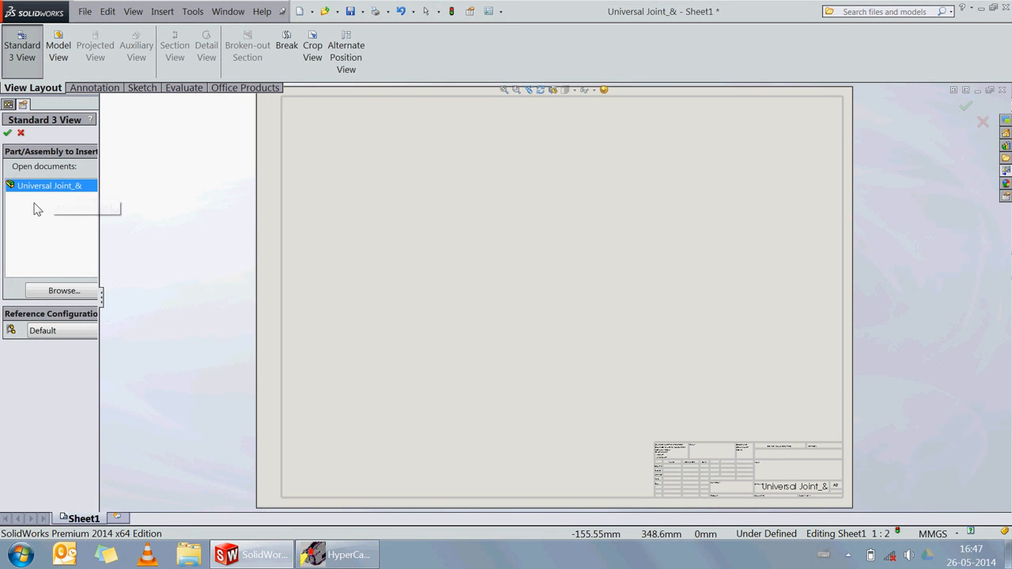
pyautogui.click(8, 134)
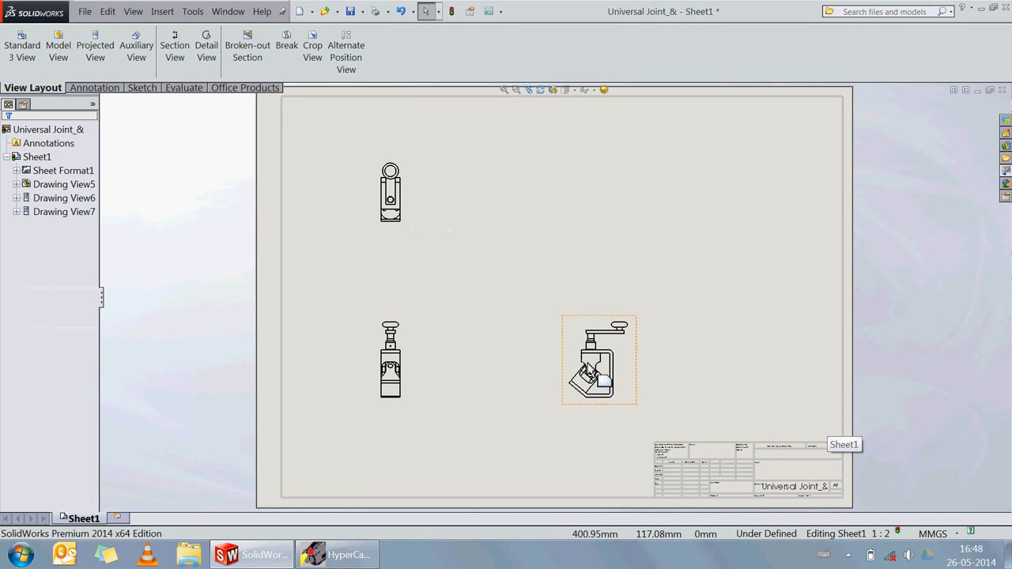
# - Delete the front and side views of the set, keeping only the top view
pyautogui.moveTo(662, 416); pyautogui.dragTo(333, 297)
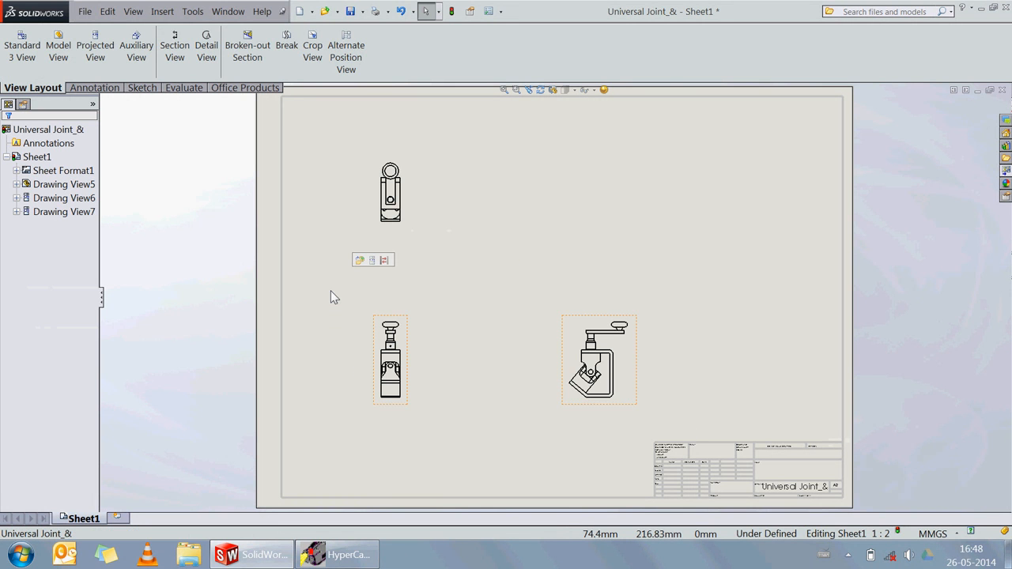
pyautogui.press('Delete')
pyautogui.click(376, 186)
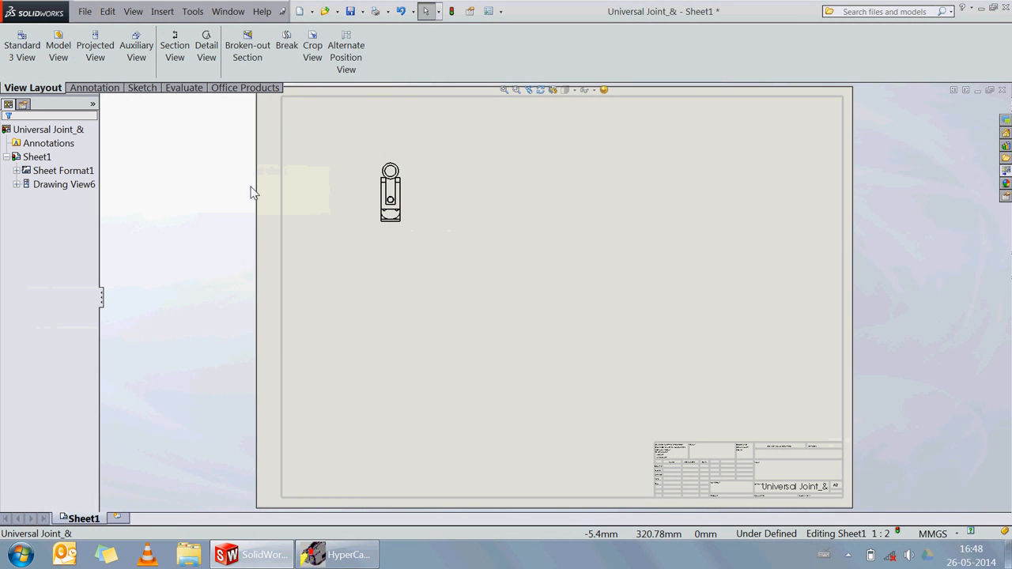
# - Add a front Model View of Universal Joint_& beside the existing top view, without any projected views
pyautogui.click(60, 63)
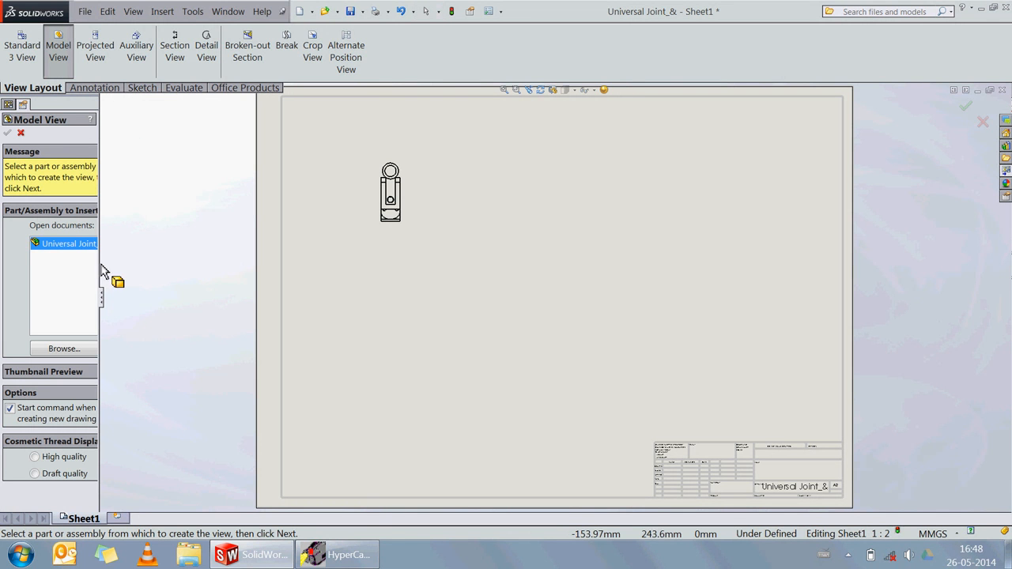
pyautogui.moveTo(100, 269); pyautogui.dragTo(147, 264)
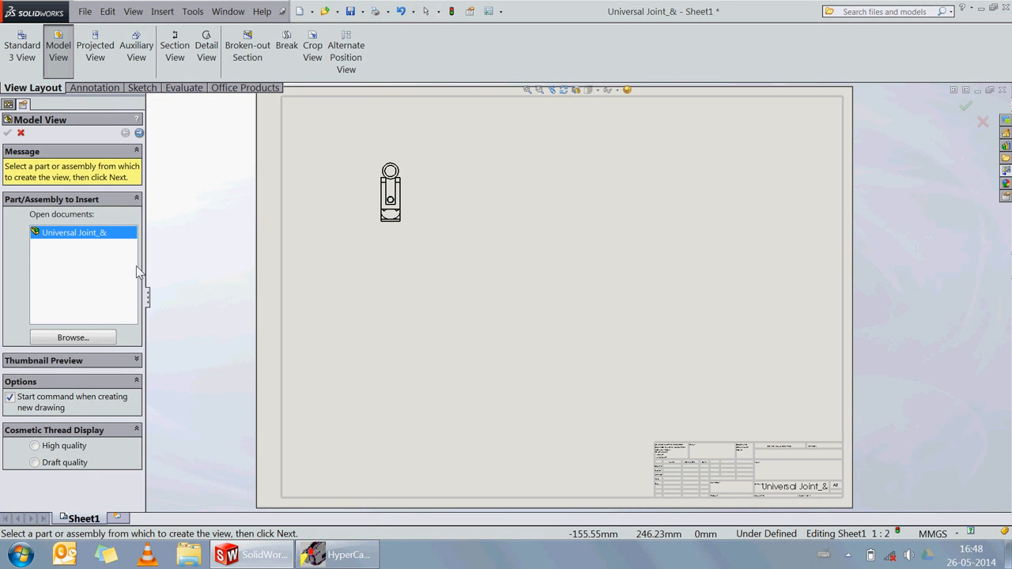
pyautogui.click(138, 132)
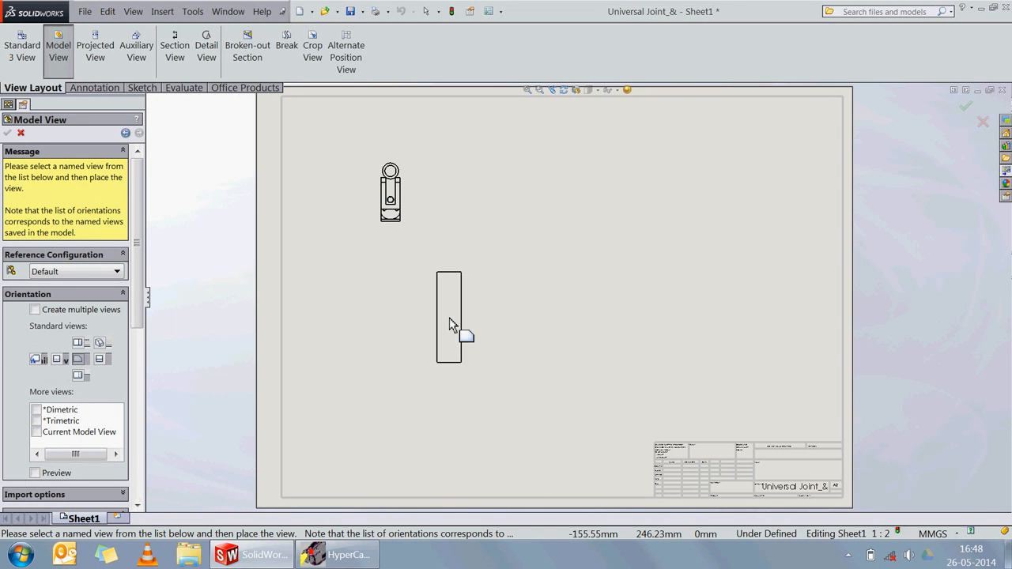
pyautogui.click(521, 196)
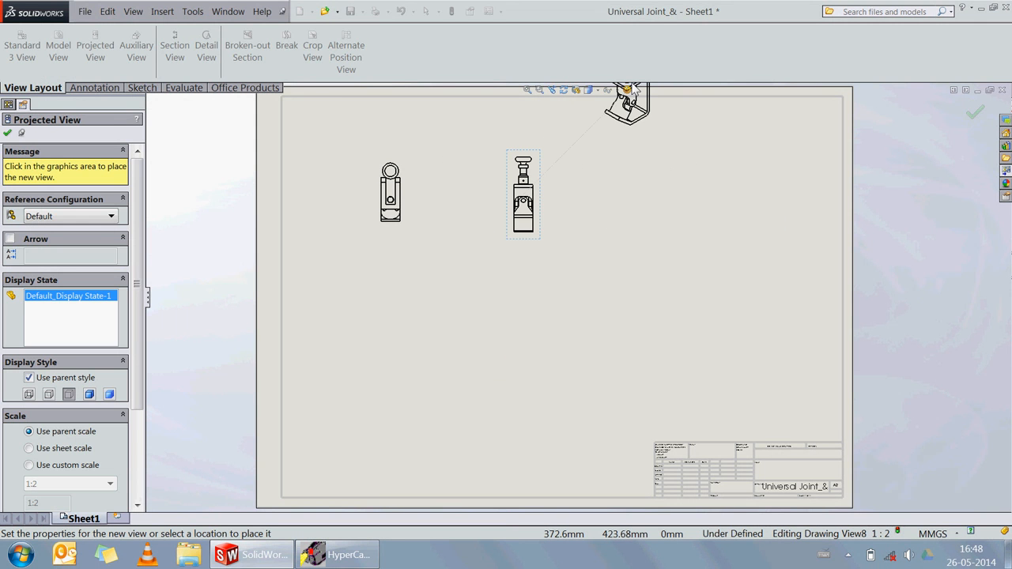
pyautogui.press('Escape')
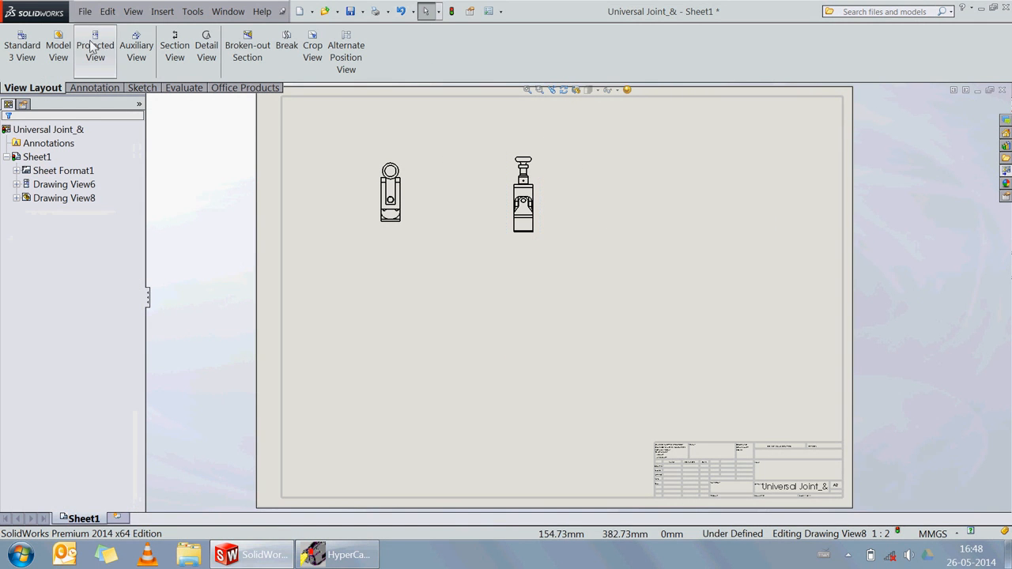
pyautogui.click(93, 48)
pyautogui.click(539, 215)
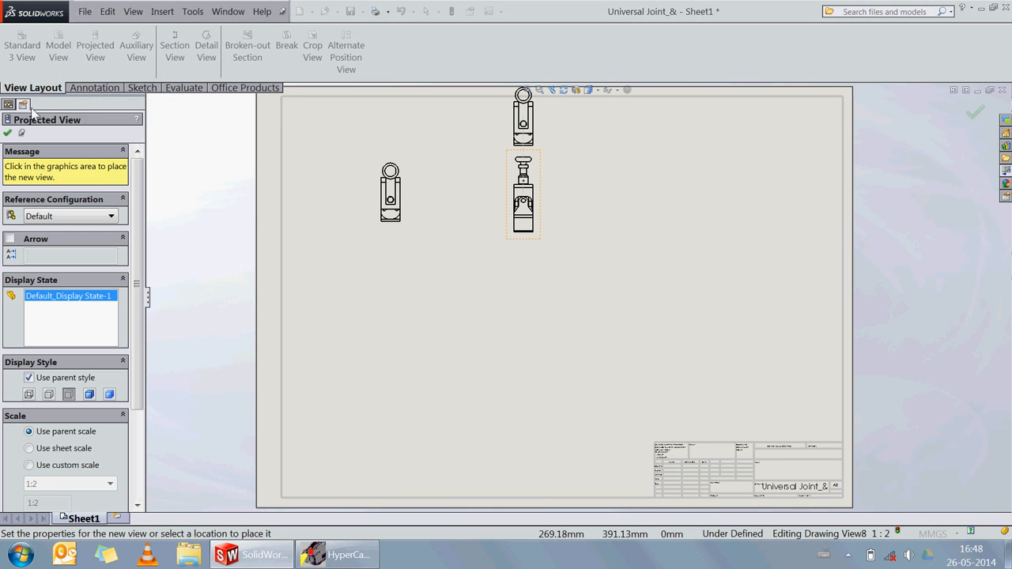
pyautogui.press('Escape')
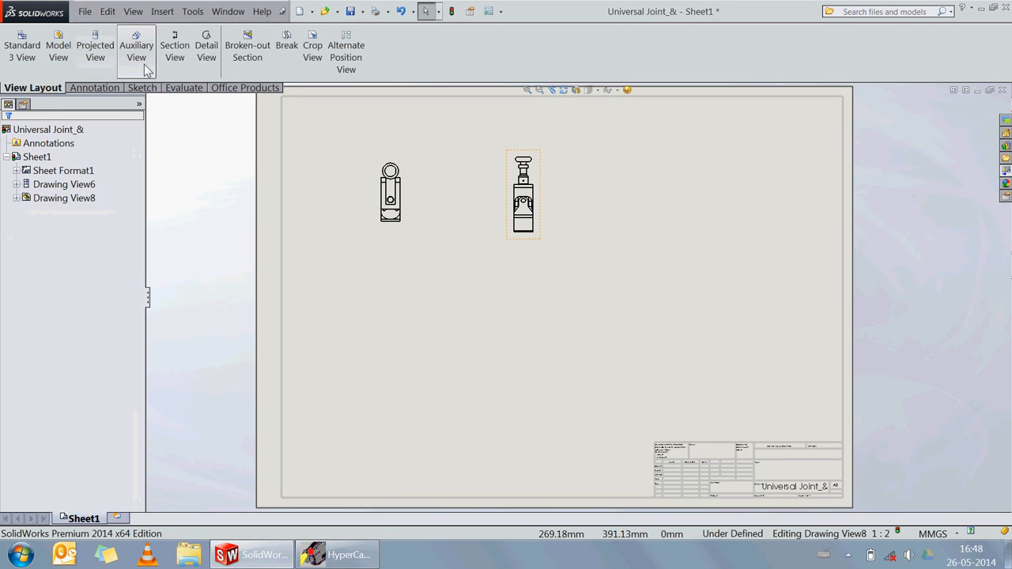
pyautogui.click(144, 66)
pyautogui.click(525, 233)
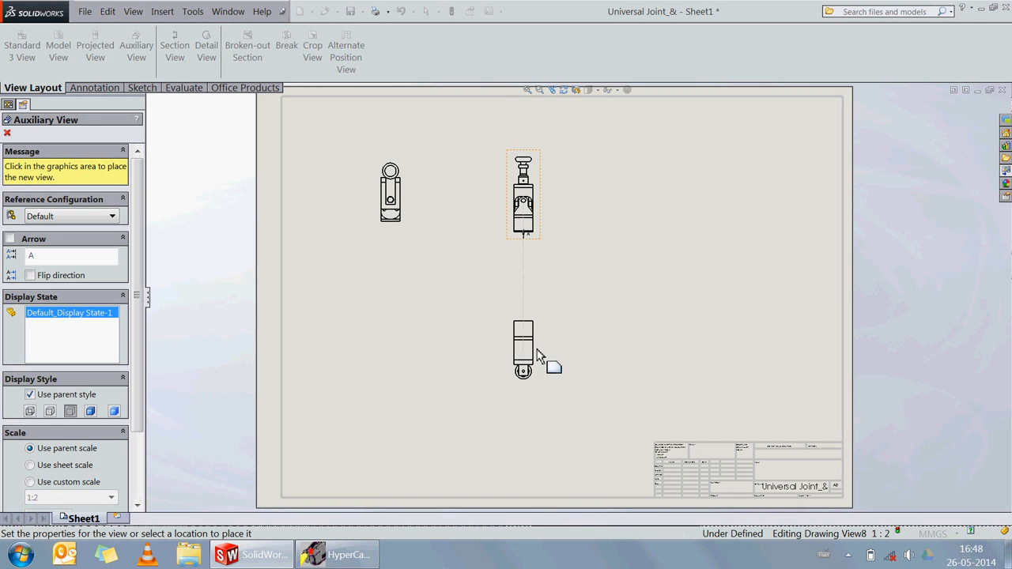
pyautogui.press('Escape')
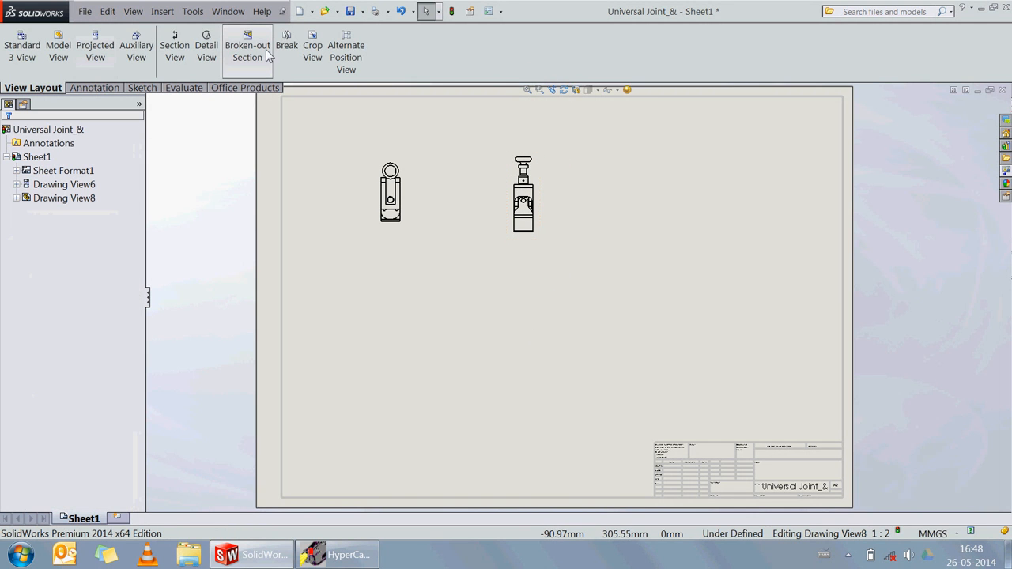
pyautogui.click(139, 49)
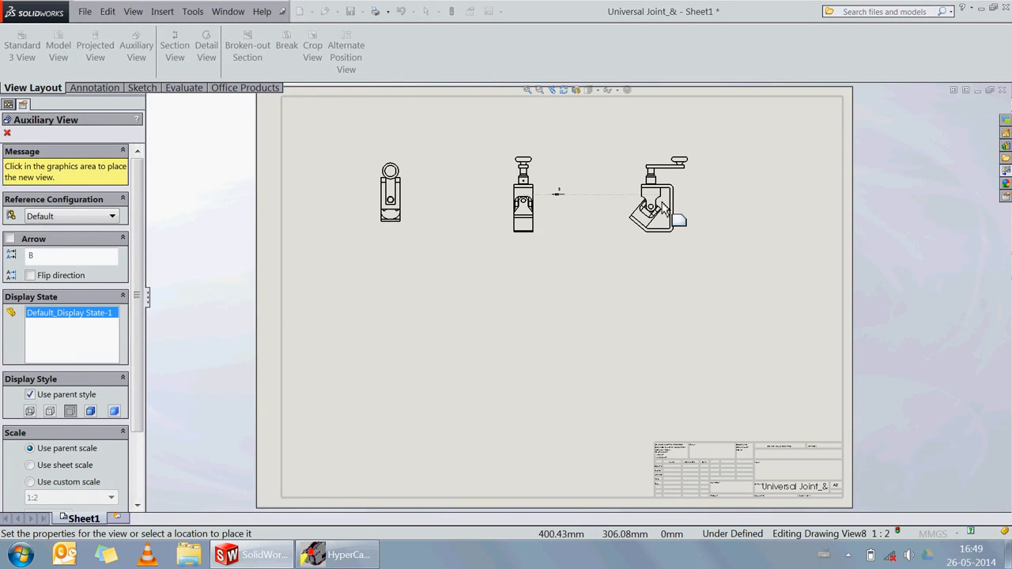
pyautogui.press('Escape')
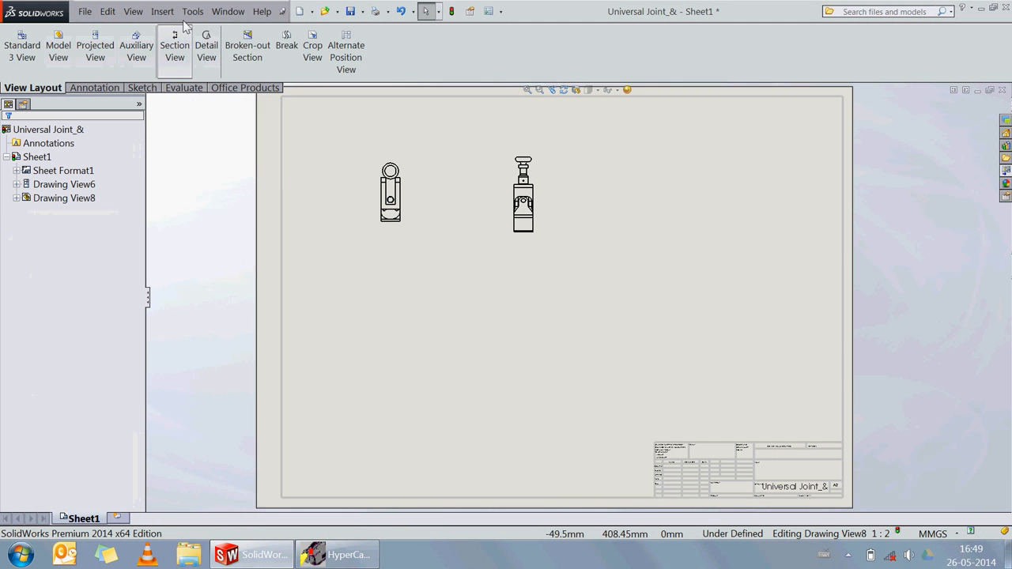
# - Cut the top view with a vertical section line through its small circle and place the section view beyond the front view
pyautogui.click(189, 55)
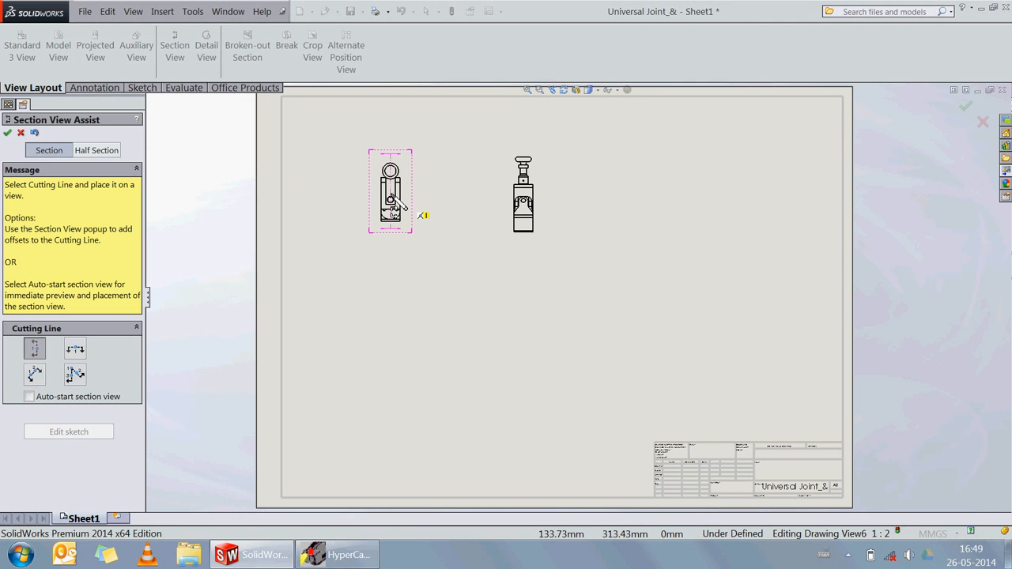
pyautogui.click(391, 202)
pyautogui.click(340, 179)
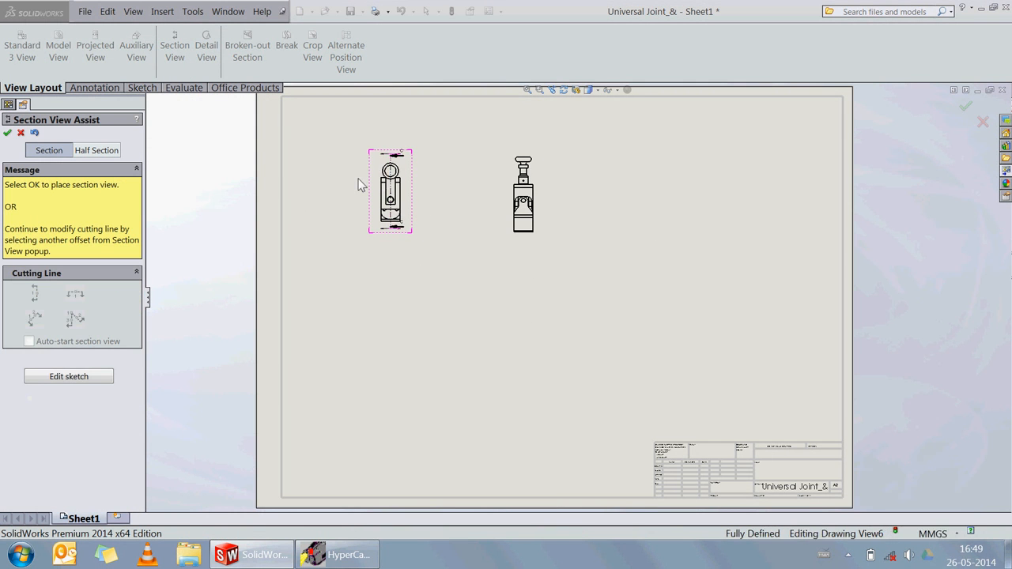
pyautogui.click(369, 373)
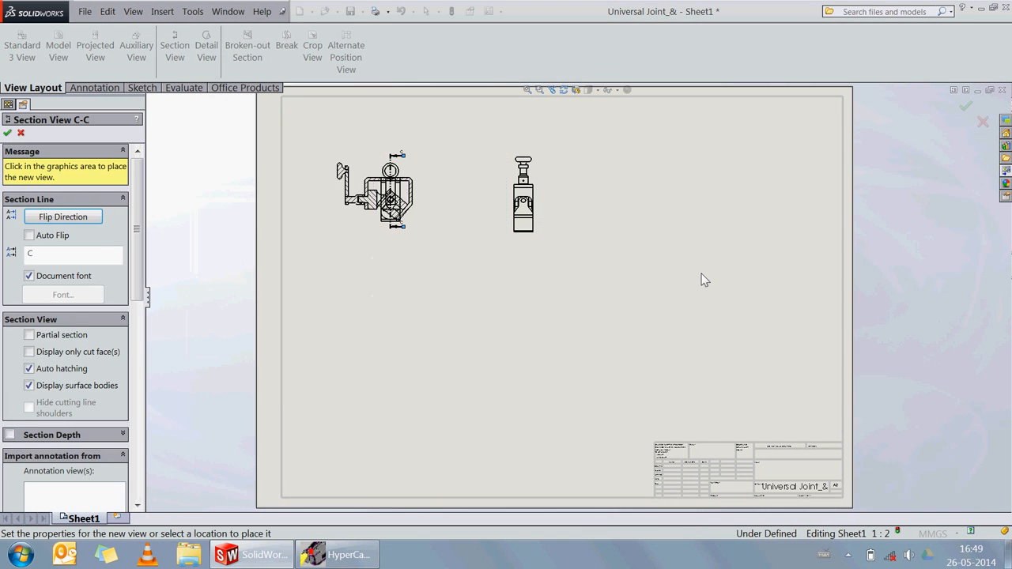
pyautogui.click(692, 180)
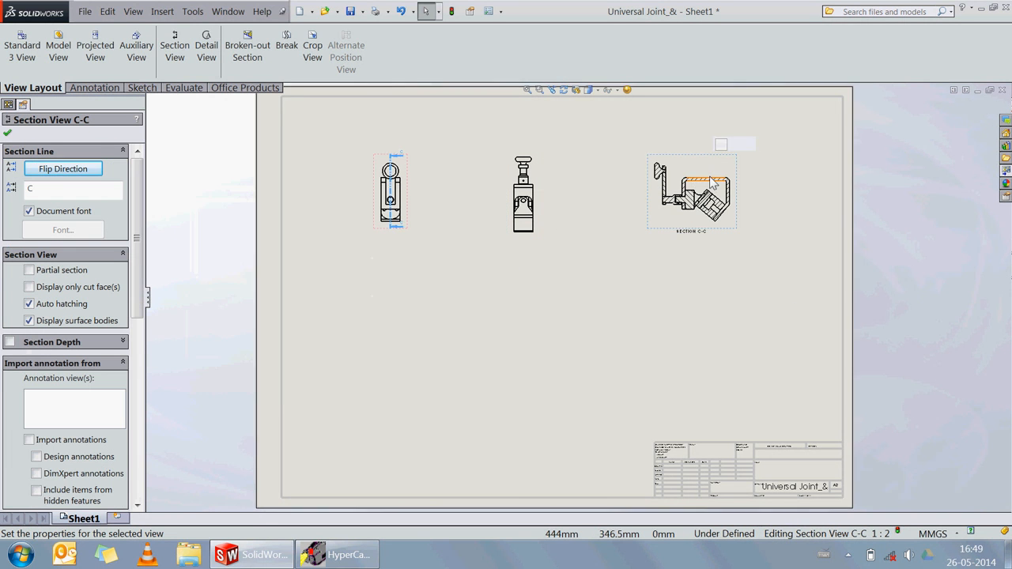
# - Flip the section view's cutting direction and flip it back again
pyautogui.scroll(3, 472, 413)
pyautogui.click(64, 168)
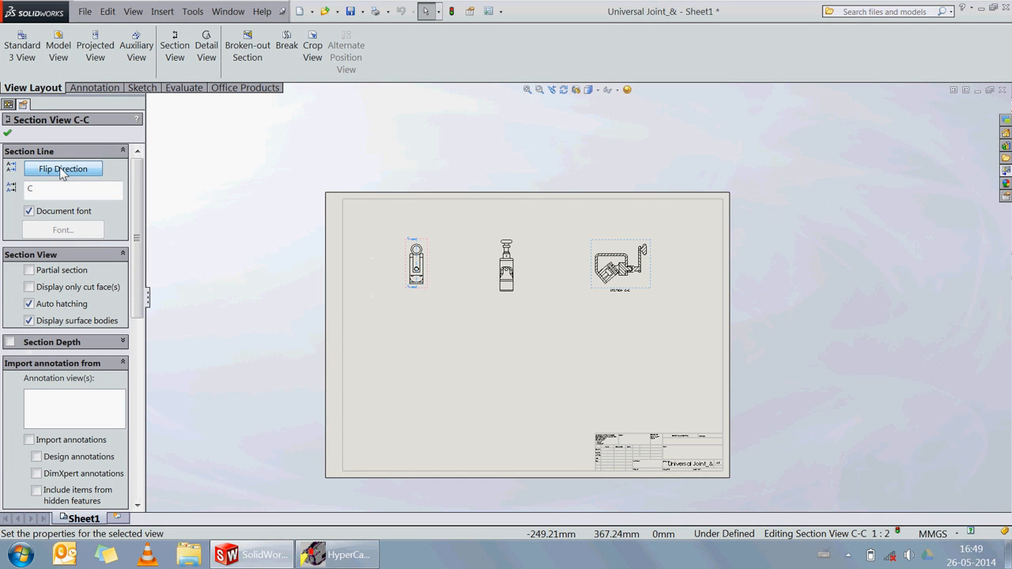
pyautogui.click(65, 168)
pyautogui.scroll(-3, 682, 305)
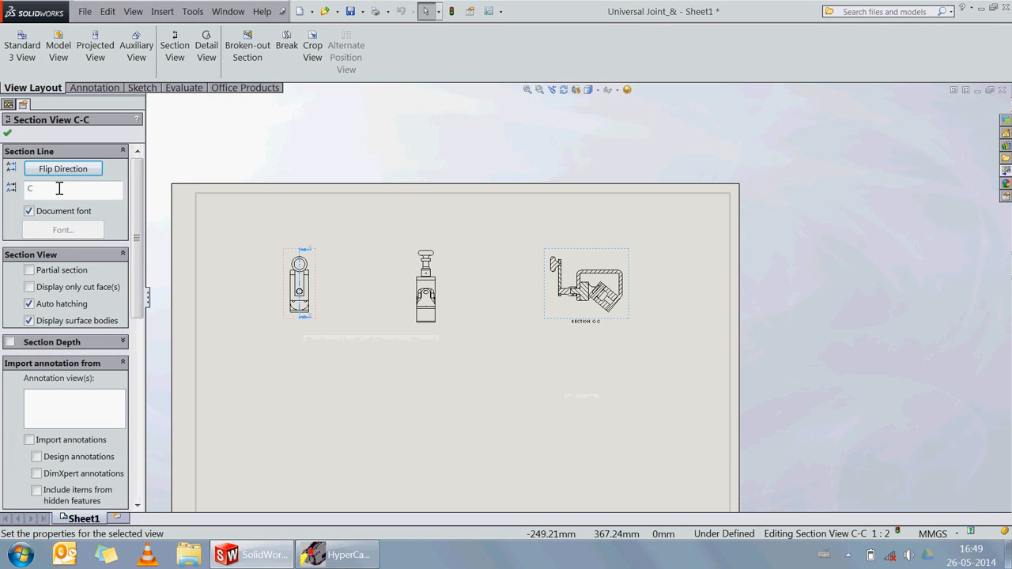
pyautogui.press('Escape')
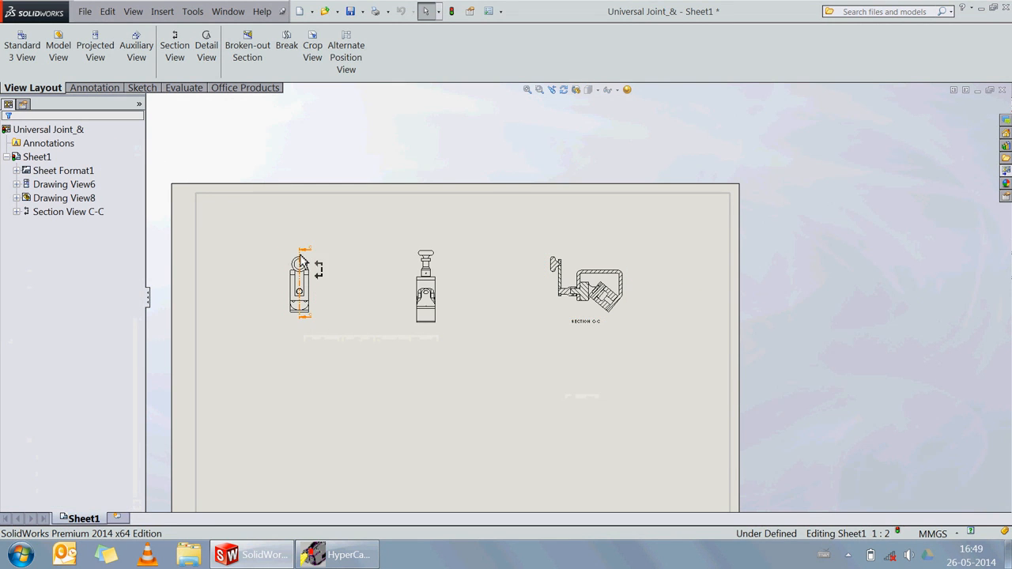
pyautogui.click(300, 254)
pyautogui.press('Escape')
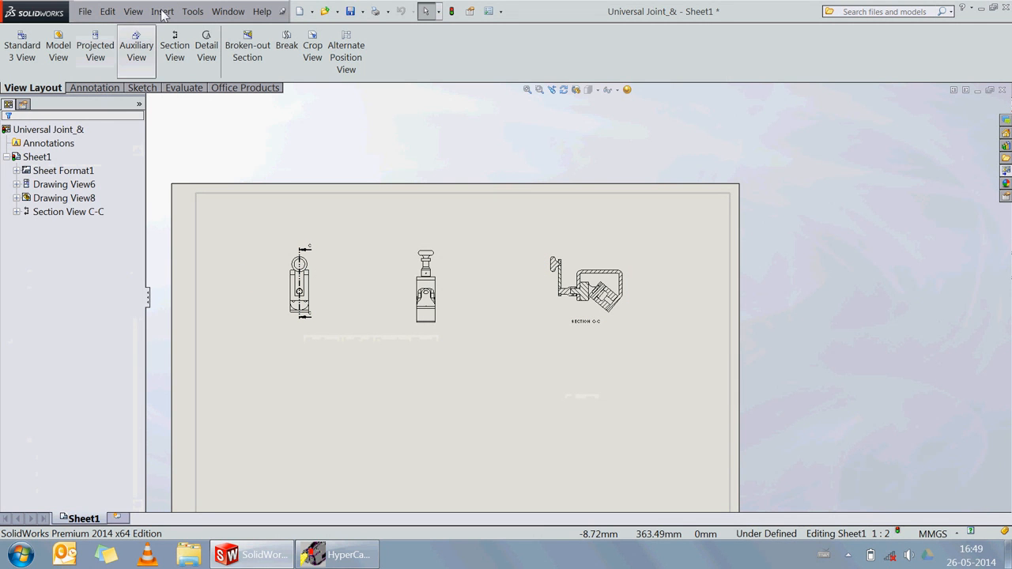
# - Create a detail view of the joint area in the section view with a circle of about 21.5 mm radius, placed below that view
pyautogui.click(183, 38)
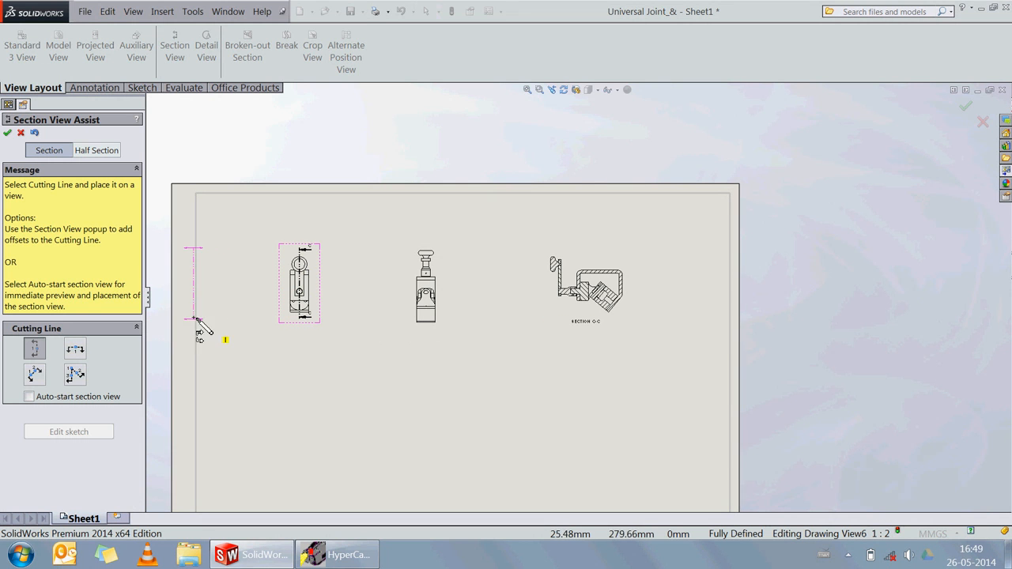
pyautogui.press('Escape')
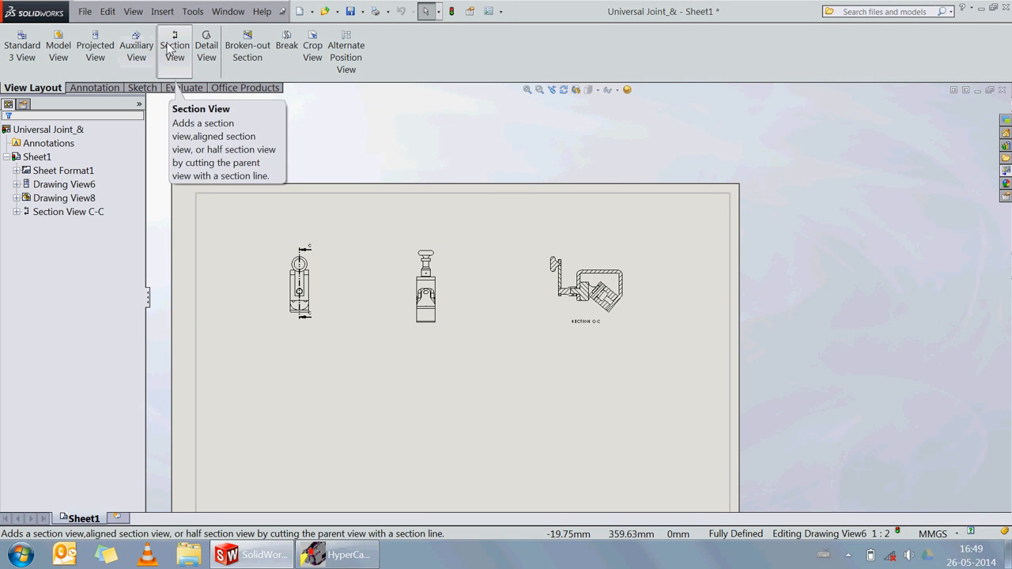
pyautogui.click(207, 47)
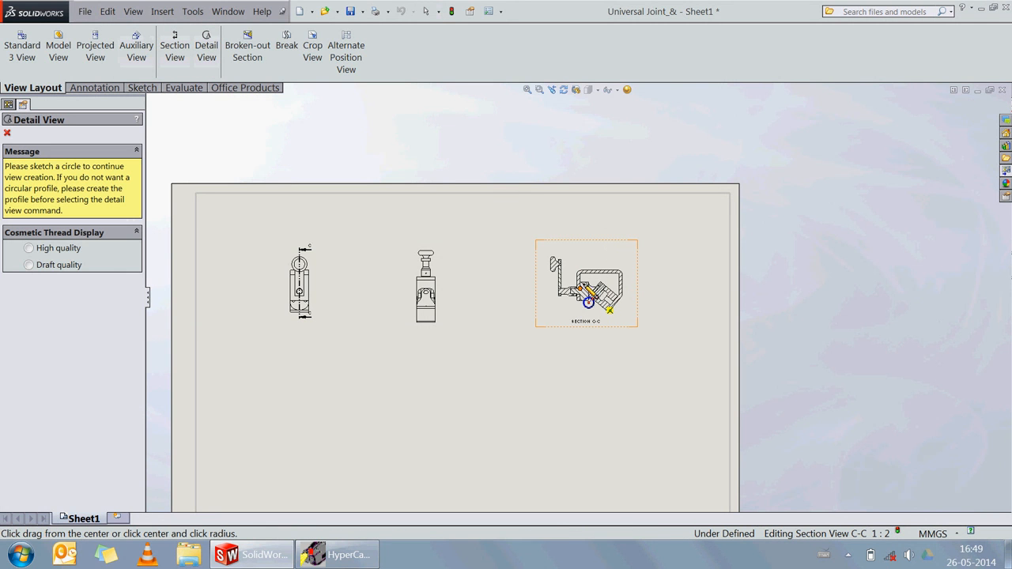
pyautogui.click(582, 289)
pyautogui.click(586, 291)
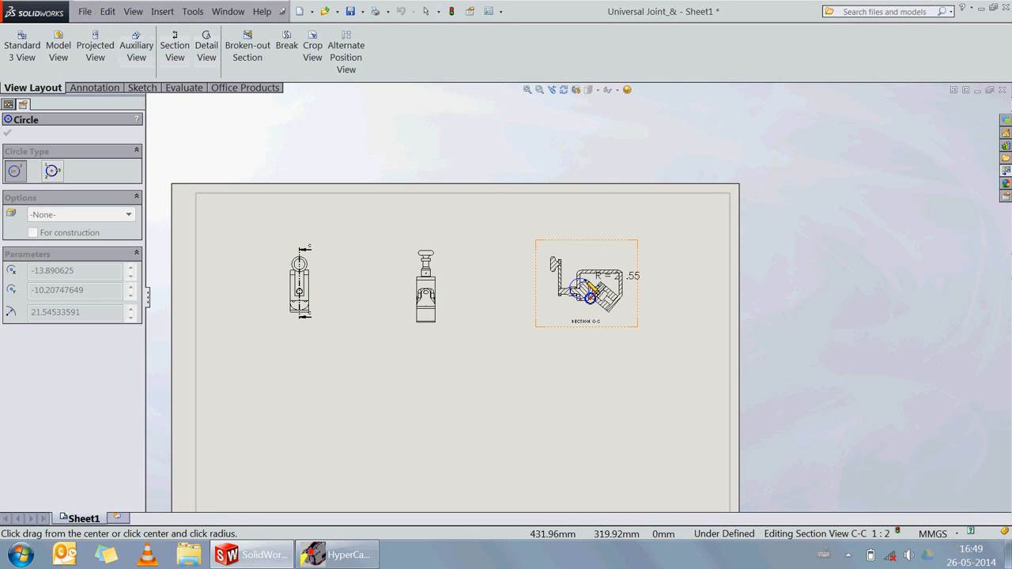
pyautogui.click(658, 376)
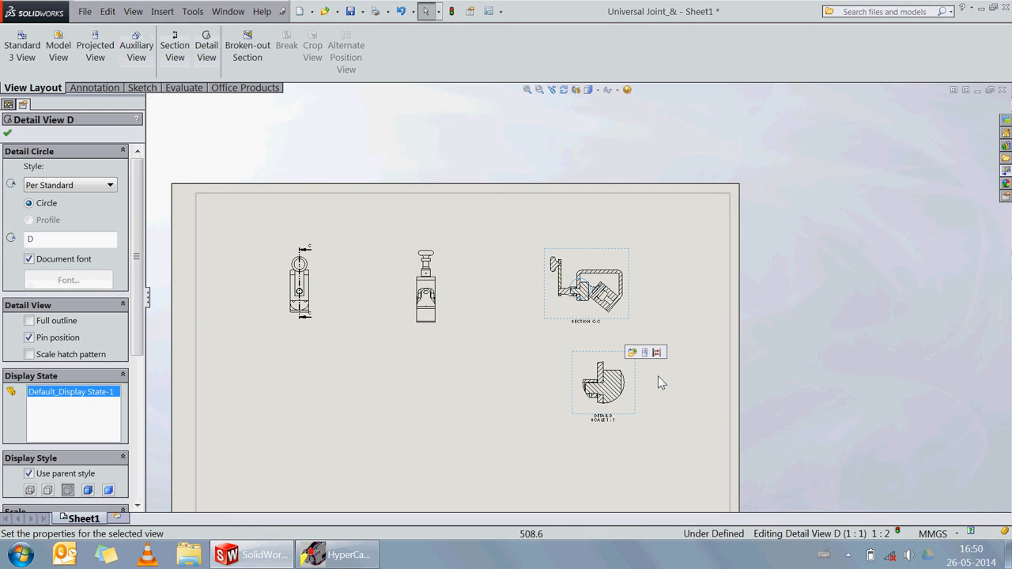
# - Enlarge the detail circle on the section view to take in more of the joint, and accept the detail view
pyautogui.scroll(-3, 656, 388)
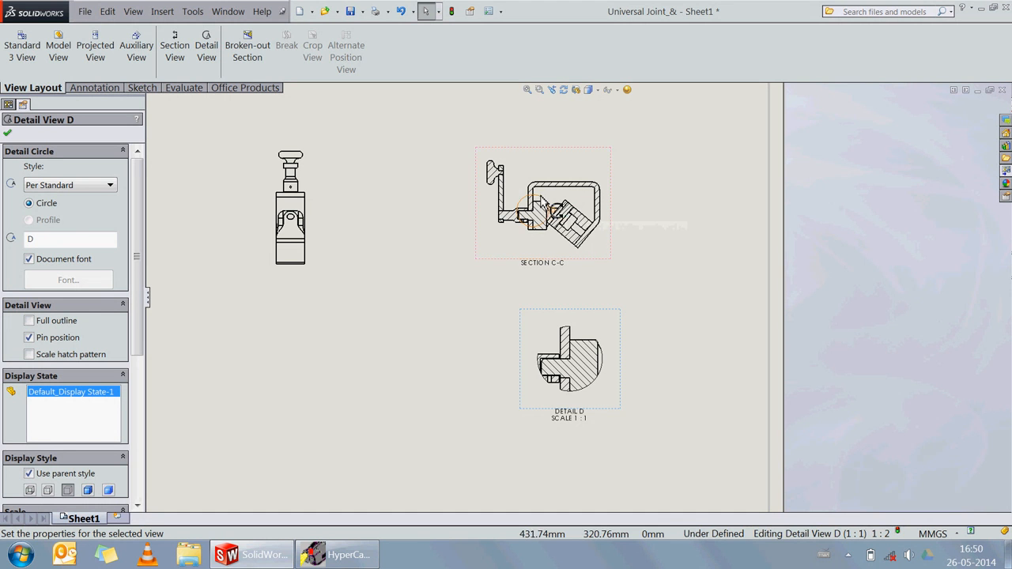
pyautogui.moveTo(527, 215); pyautogui.dragTo(529, 189)
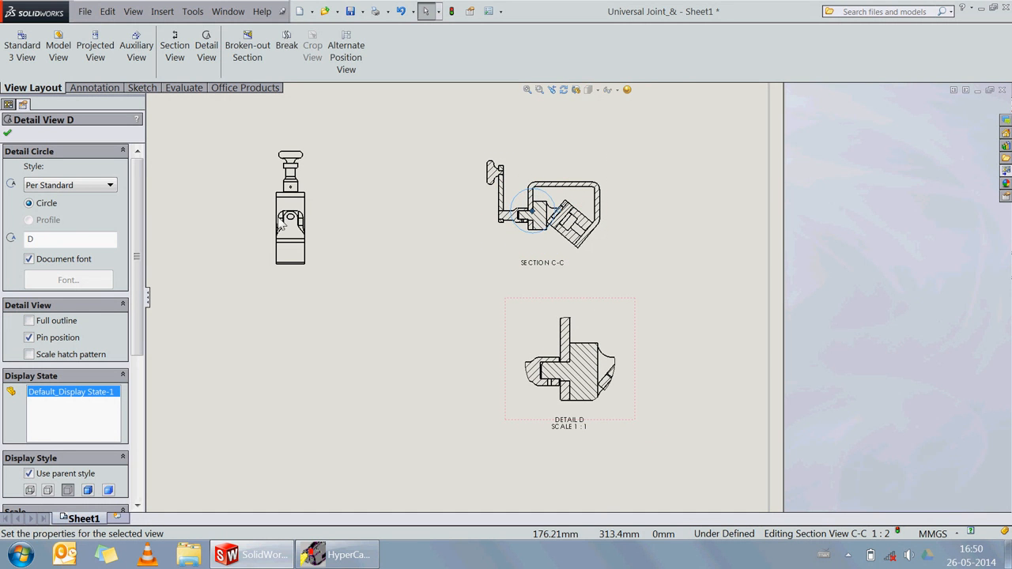
pyautogui.click(7, 133)
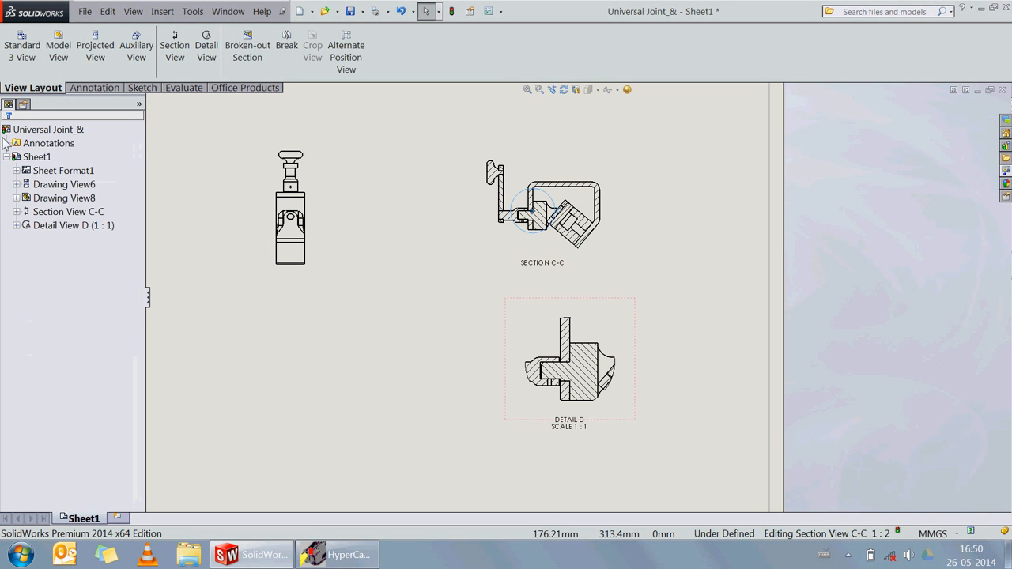
pyautogui.click(457, 311)
pyautogui.press('f')
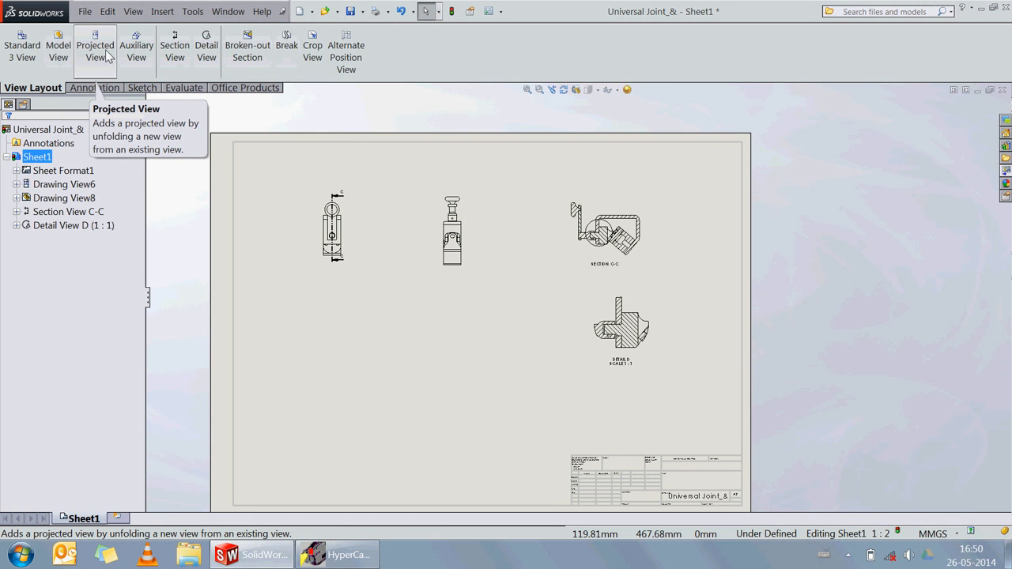
# - Add a projected view of the front view and place it straight below, near the lower part of the sheet
pyautogui.click(107, 56)
pyautogui.click(453, 233)
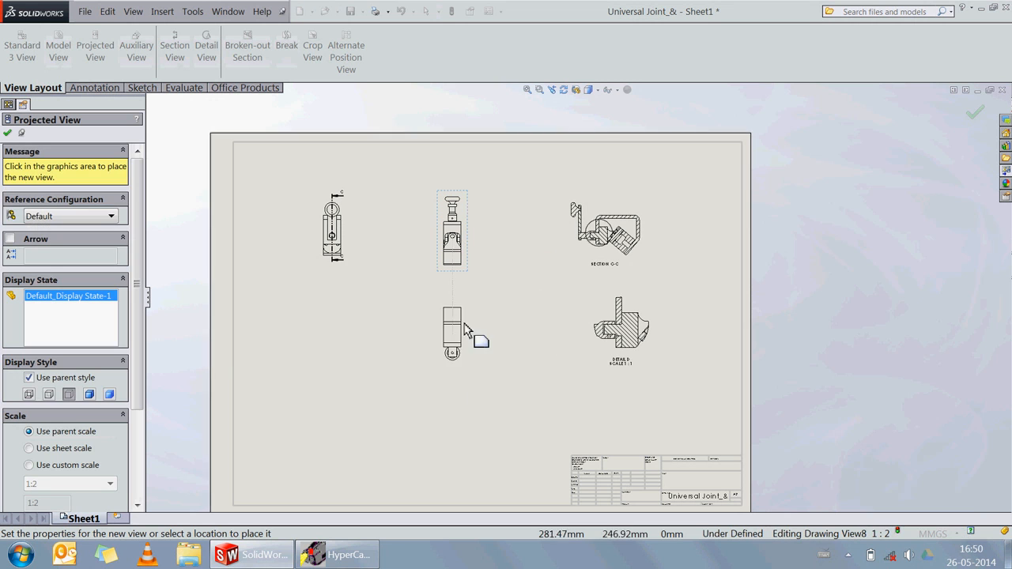
pyautogui.click(465, 412)
pyautogui.press('Escape')
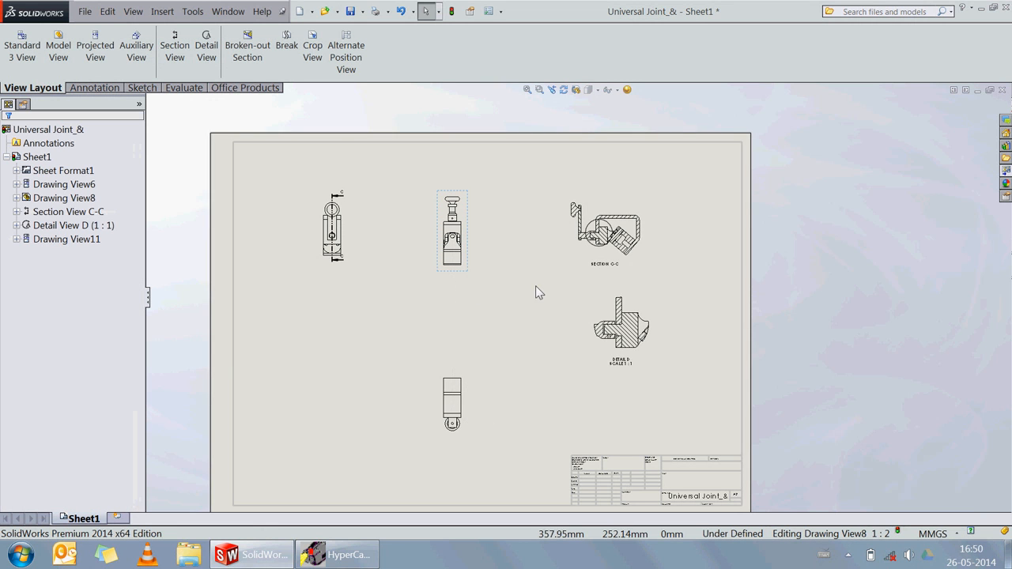
# - Start a broken-out section on the projected view with a closed spline over its body, excluding no components and keeping auto hatching
pyautogui.click(248, 49)
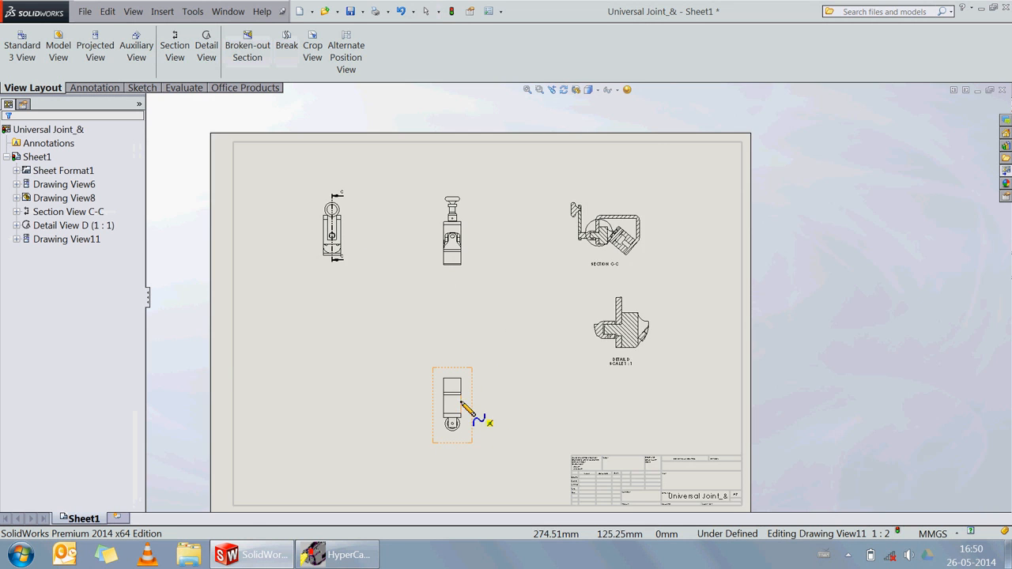
pyautogui.scroll(3, 472, 416)
pyautogui.click(493, 385)
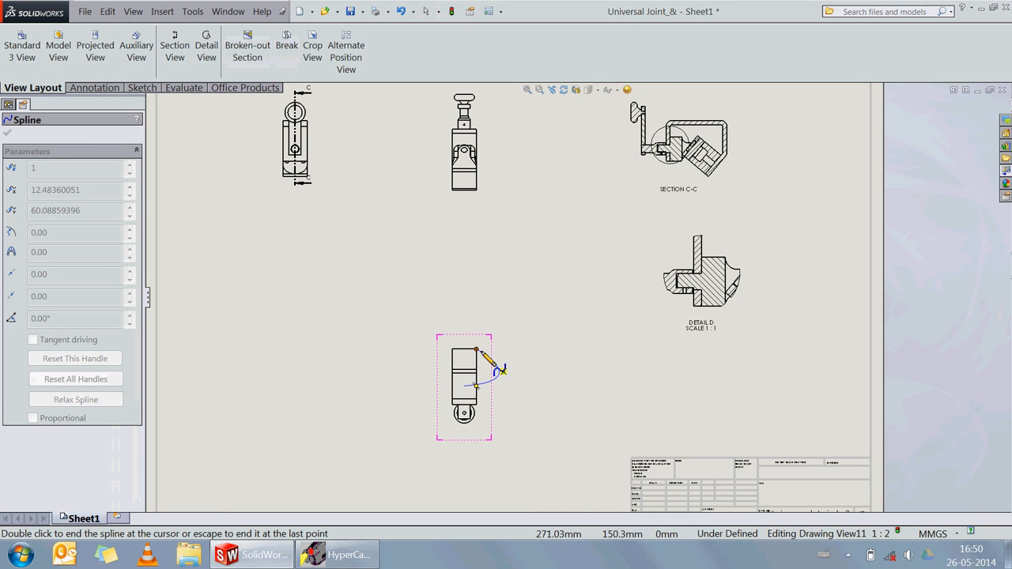
pyautogui.click(465, 366)
pyautogui.click(465, 386)
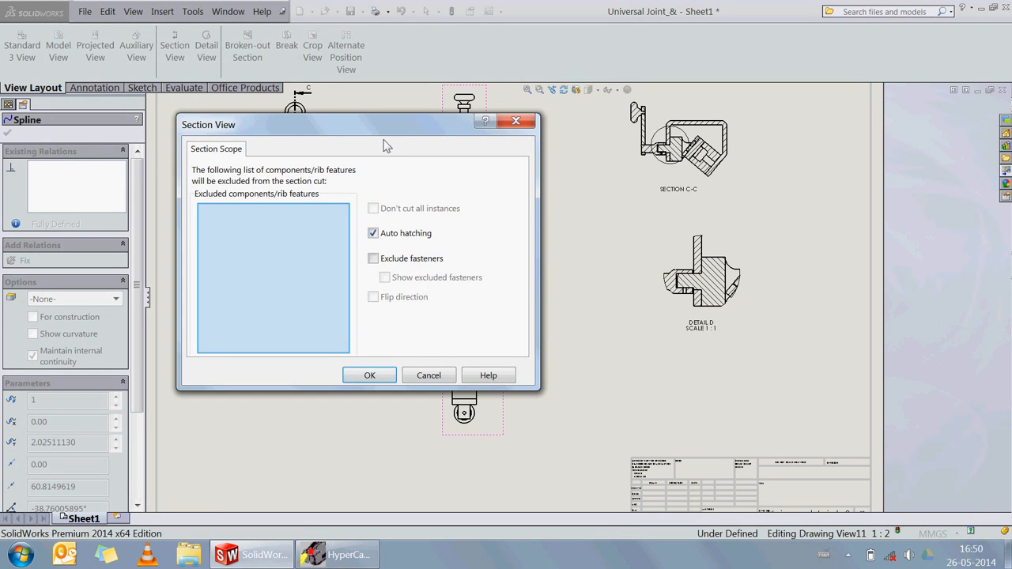
pyautogui.click(369, 375)
# - Turn on the broken-out section's preview, set its depth to 30 mm and apply it
pyautogui.scroll(-2, 491, 372)
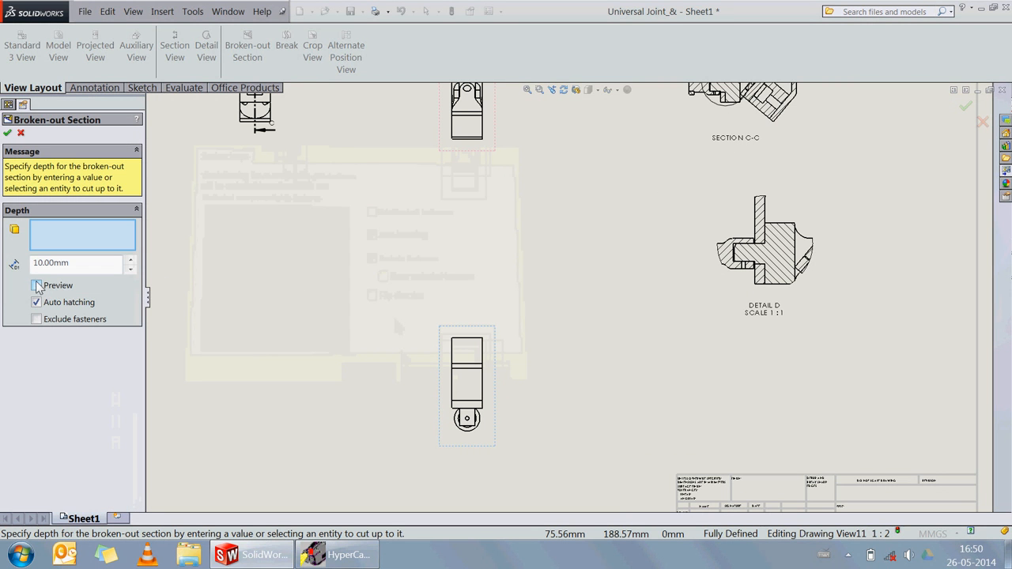
pyautogui.click(36, 285)
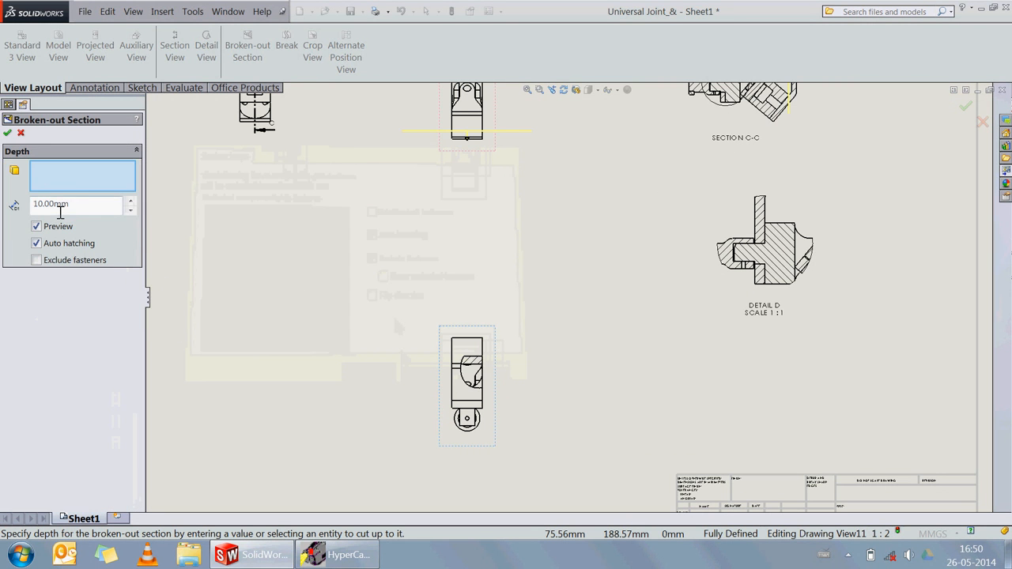
pyautogui.click(130, 201)
pyautogui.click(130, 201)
pyautogui.press('f')
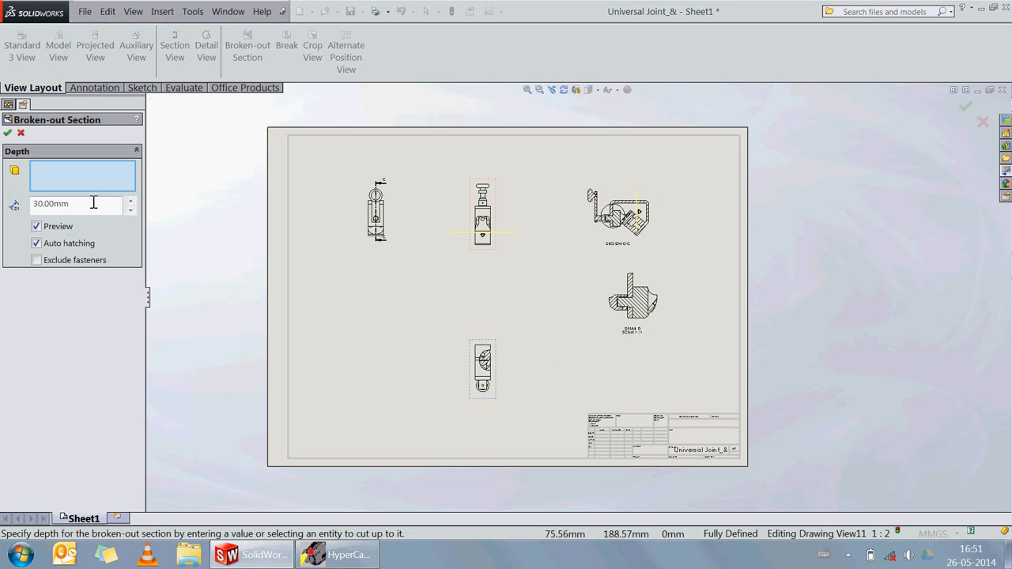
pyautogui.scroll(-4, 482, 366)
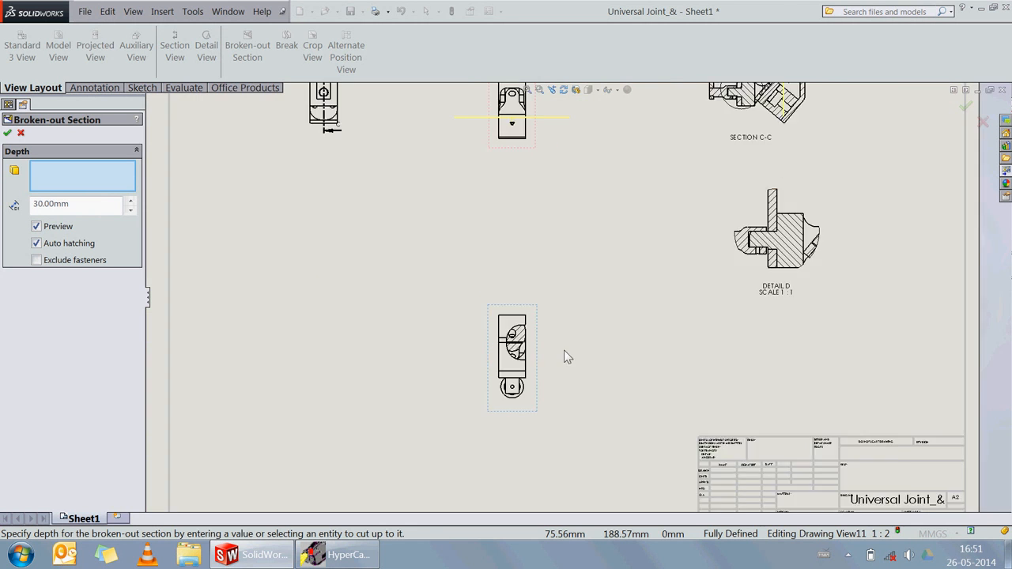
pyautogui.scroll(5, 537, 346)
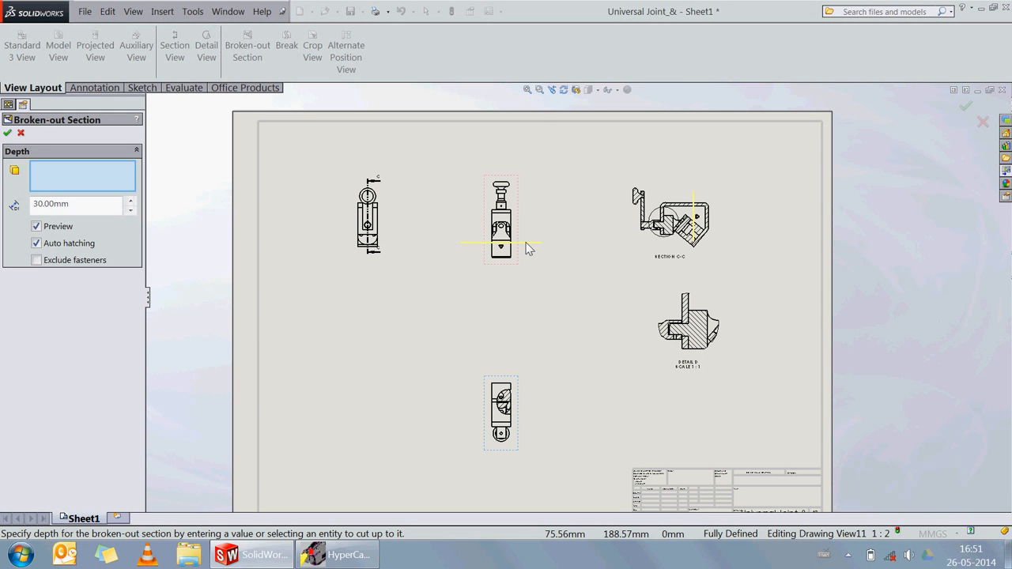
pyautogui.click(8, 134)
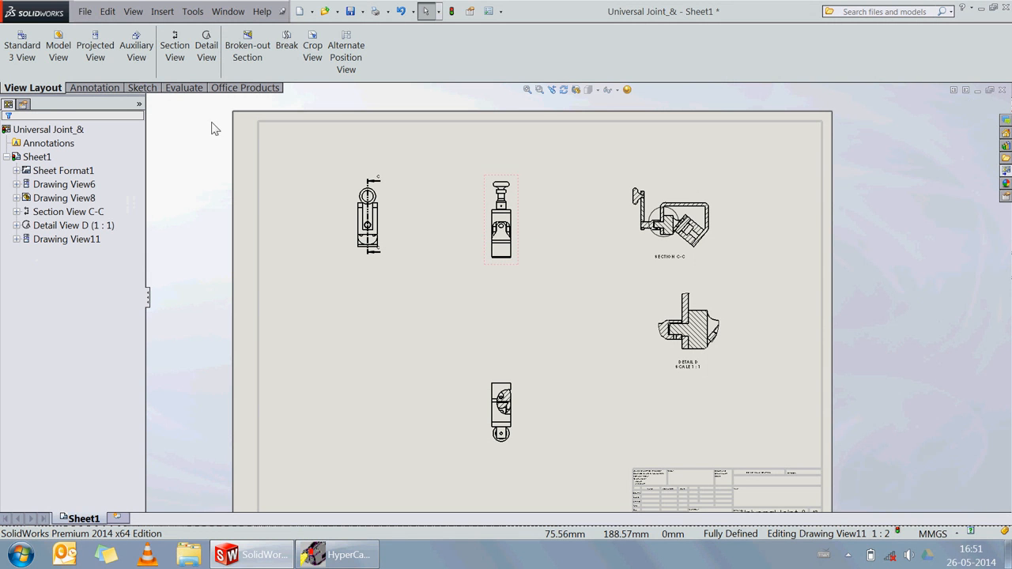
# - Try a vertical Zig Zag Cut break with a 10 mm gap through the middle of the front view, and undo it
pyautogui.click(287, 48)
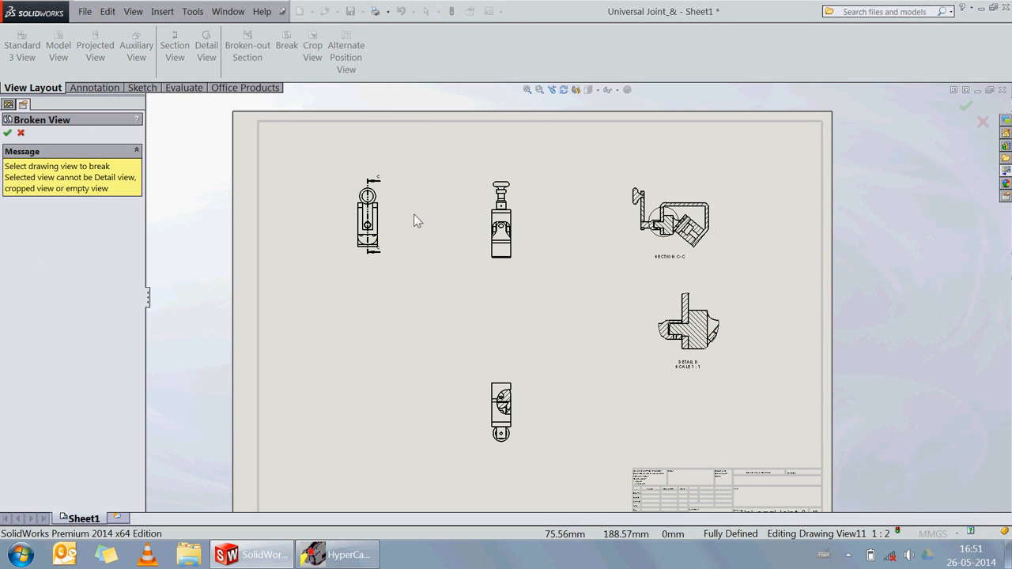
pyautogui.click(513, 233)
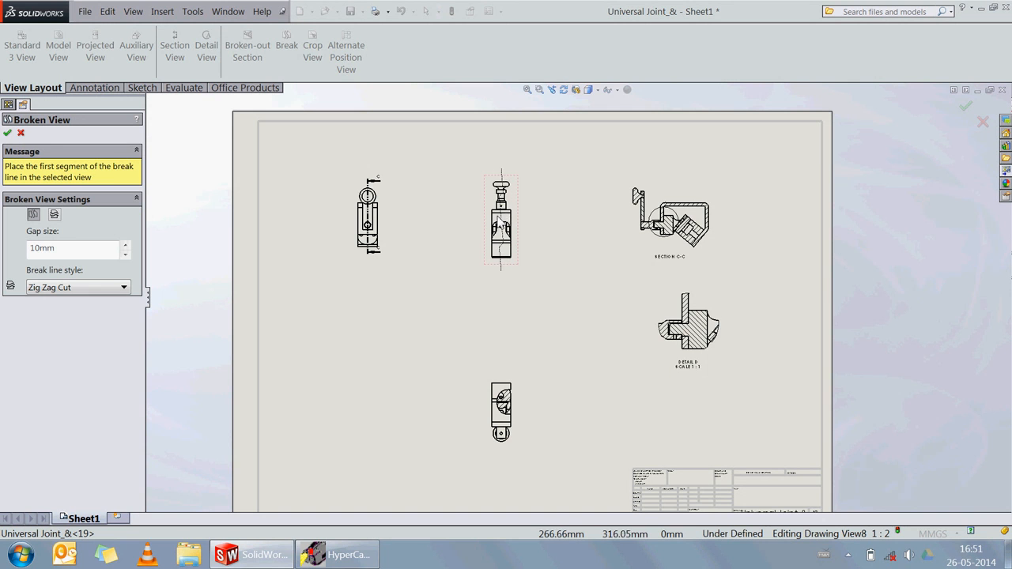
pyautogui.click(503, 224)
pyautogui.click(497, 234)
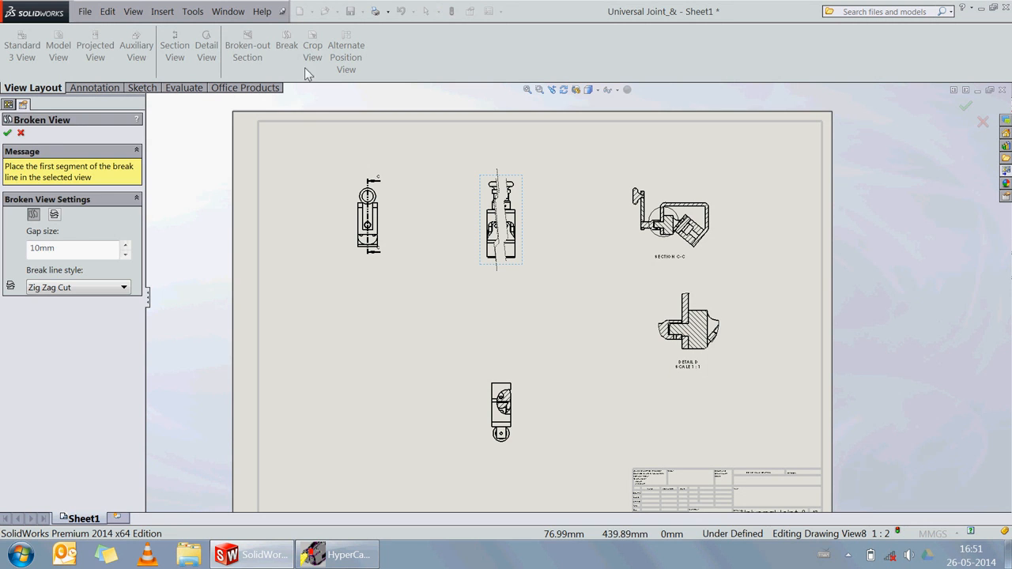
pyautogui.press('Escape')
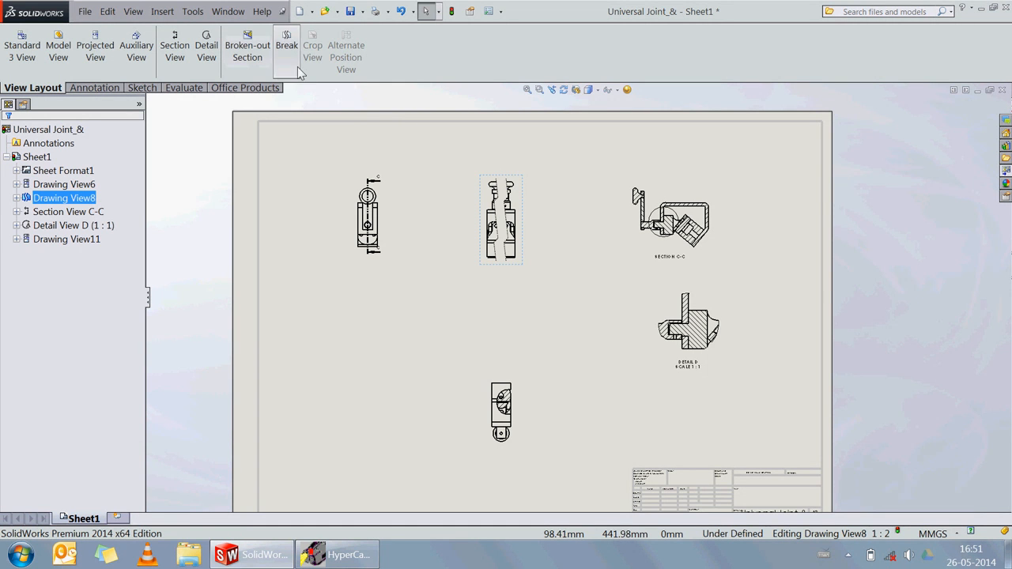
pyautogui.scroll(-2, 639, 351)
pyautogui.scroll(3, 735, 235)
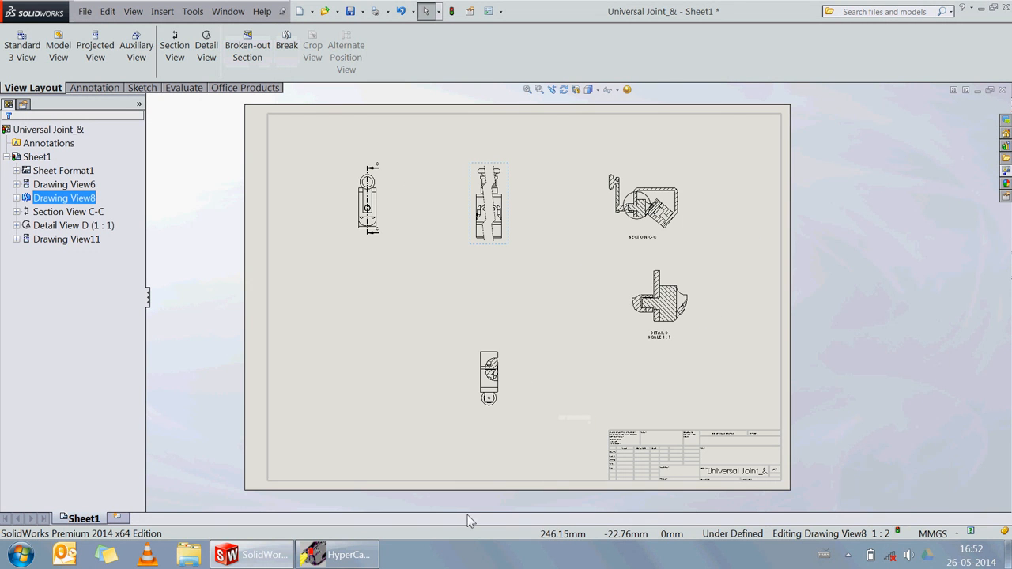
pyautogui.hotkey('ctrl', 'z')
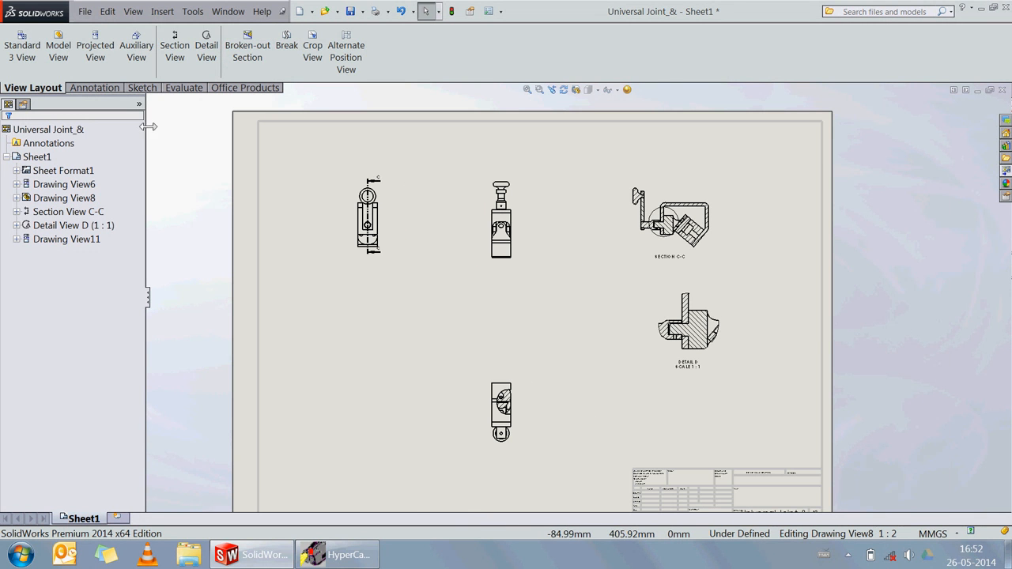
# - Sketch a circle of about 32.7 mm radius over the front view's upper body and crop the view to it
pyautogui.click(313, 49)
pyautogui.click(143, 88)
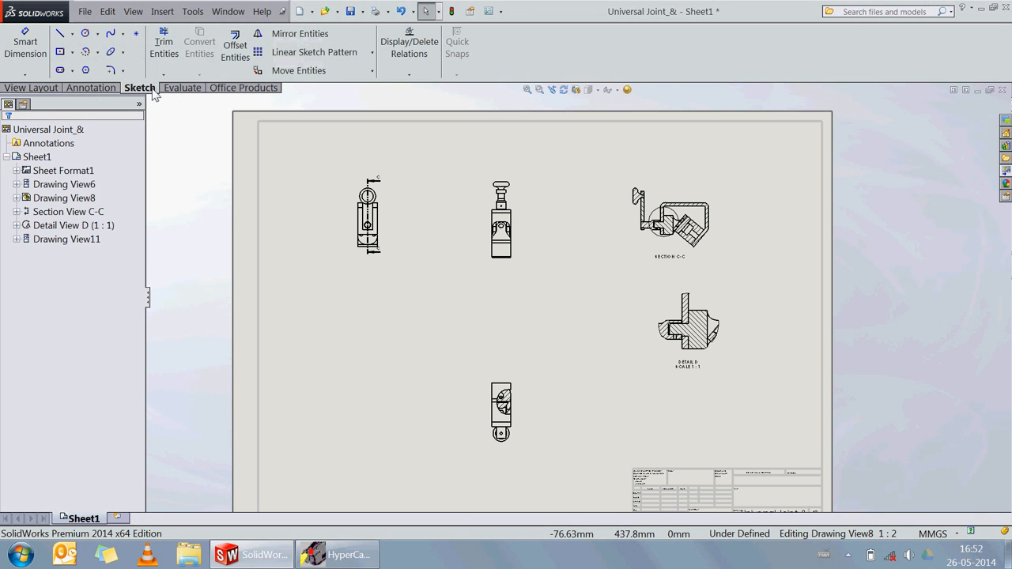
pyautogui.click(84, 33)
pyautogui.scroll(-3, 522, 229)
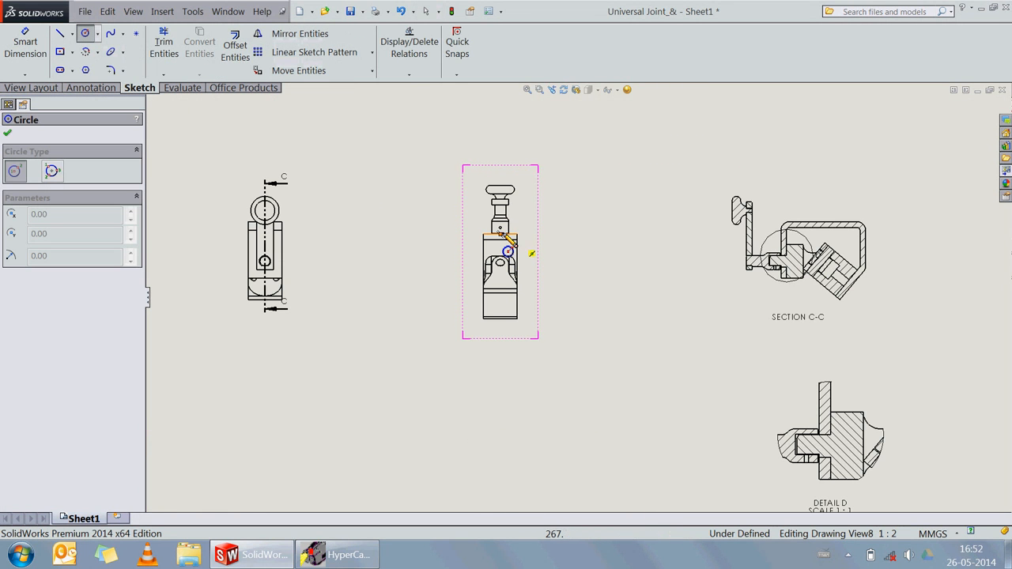
pyautogui.click(512, 268)
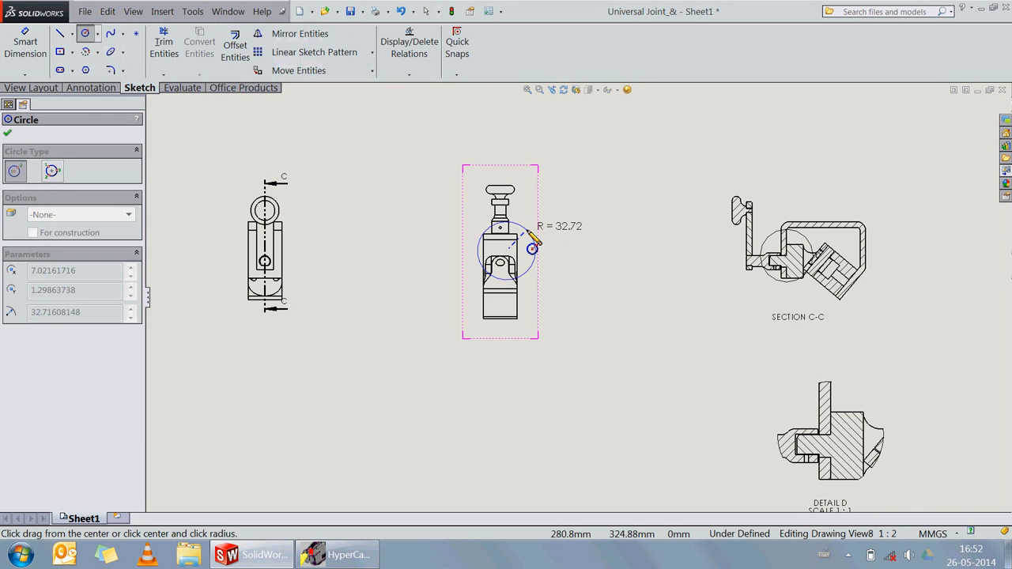
pyautogui.click(561, 243)
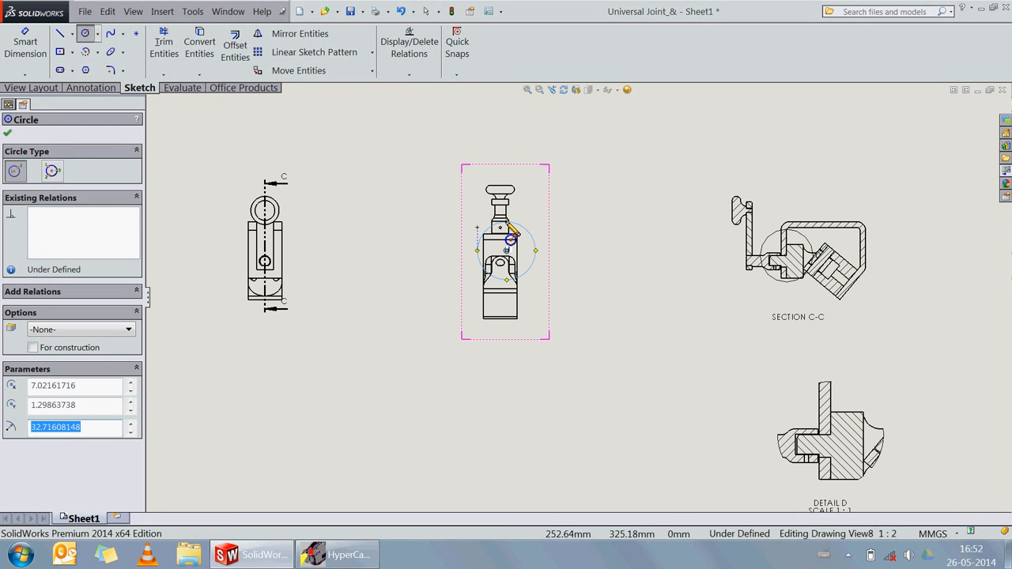
pyautogui.click(34, 88)
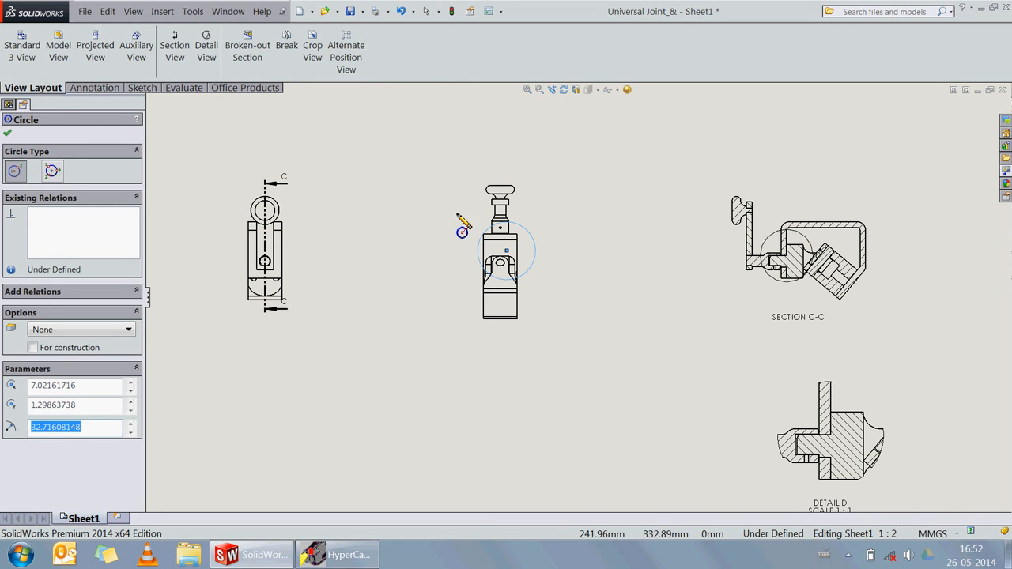
pyautogui.click(313, 59)
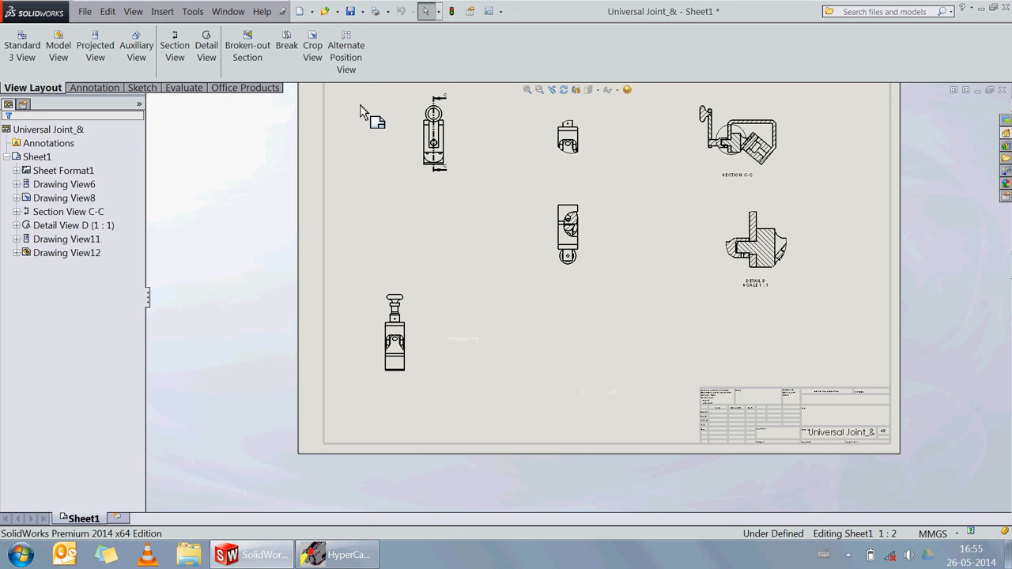
# - Add an alternate position to the uncropped front view near the sheet's lower edge, using the existing configuration Other View
pyautogui.click(360, 79)
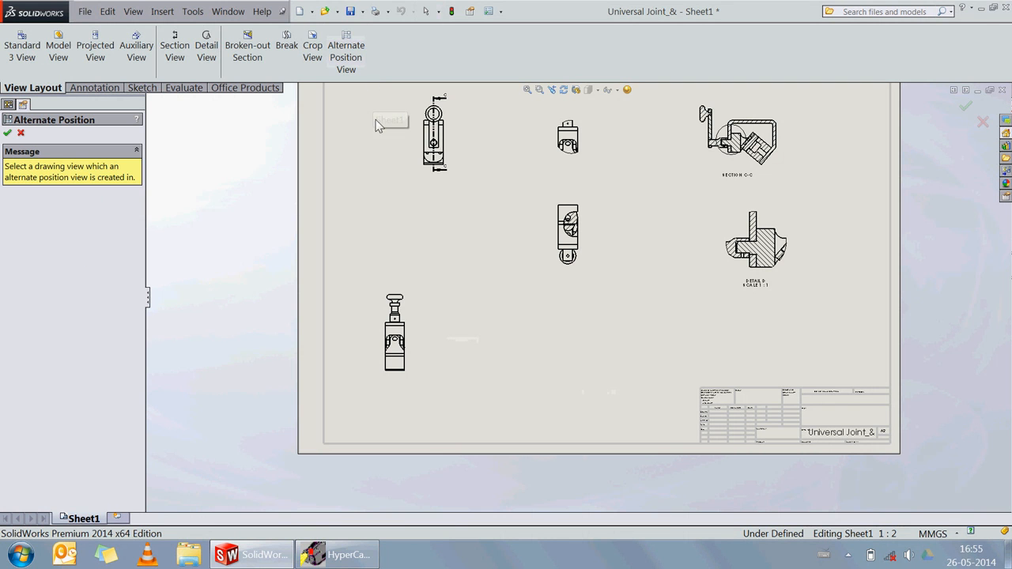
pyautogui.click(400, 366)
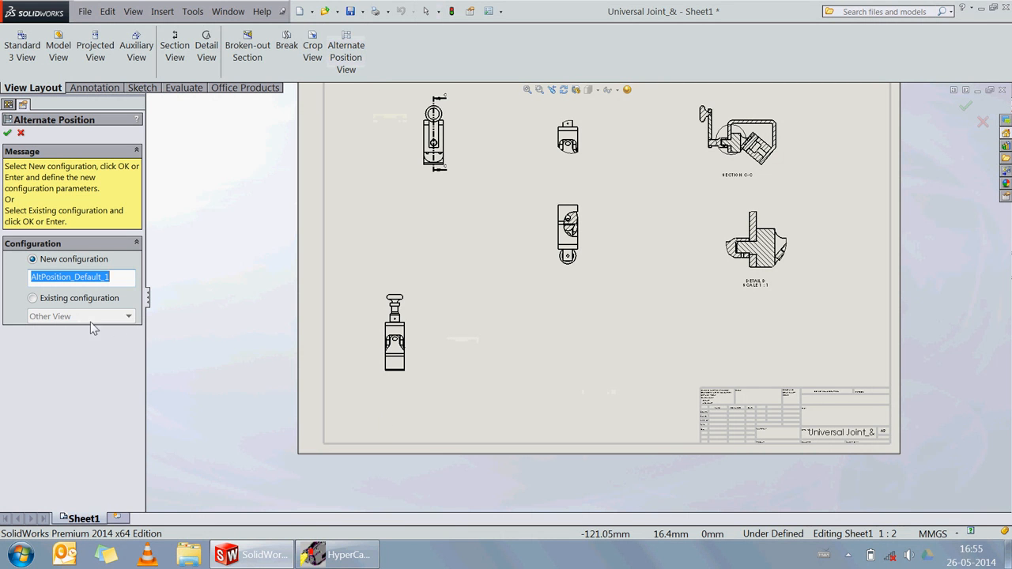
pyautogui.click(73, 300)
pyautogui.click(86, 319)
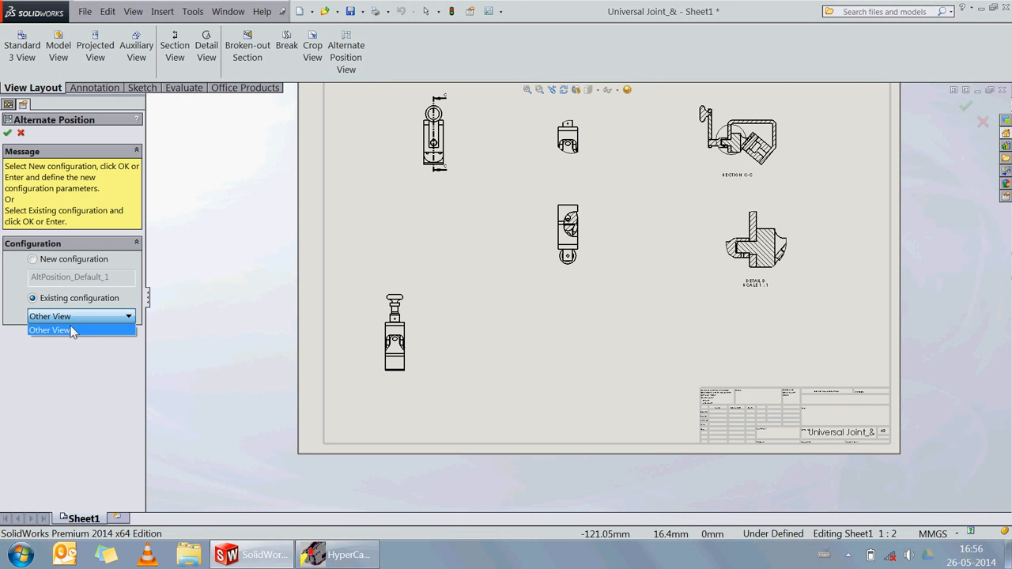
pyautogui.click(72, 330)
pyautogui.click(7, 133)
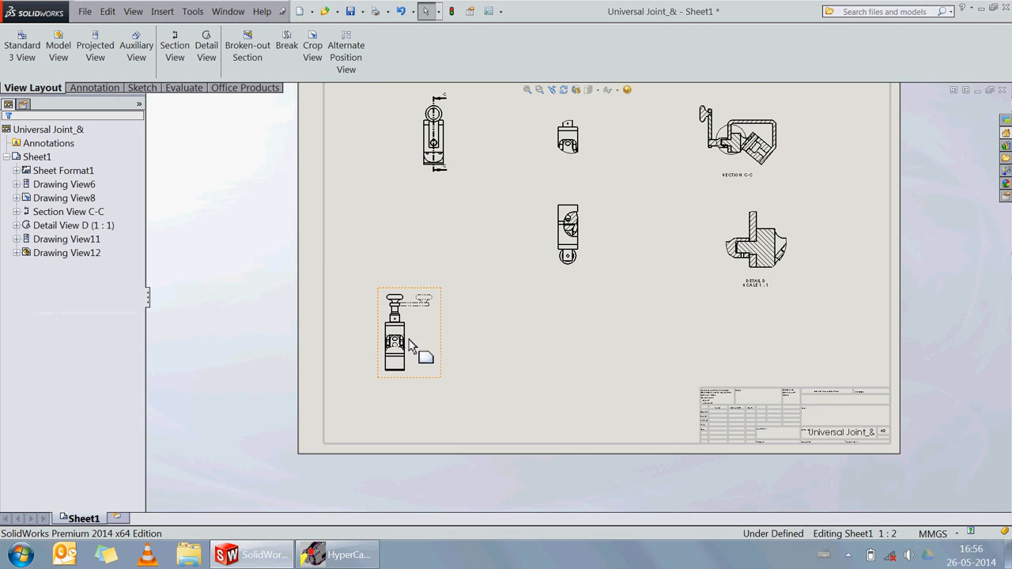
pyautogui.scroll(-5, 410, 345)
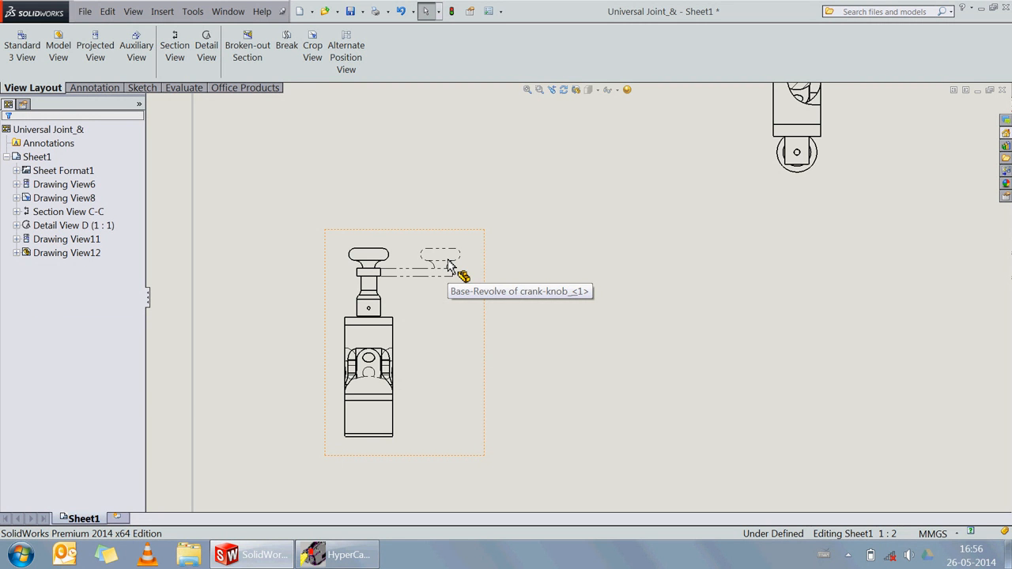
pyautogui.scroll(3, 583, 299)
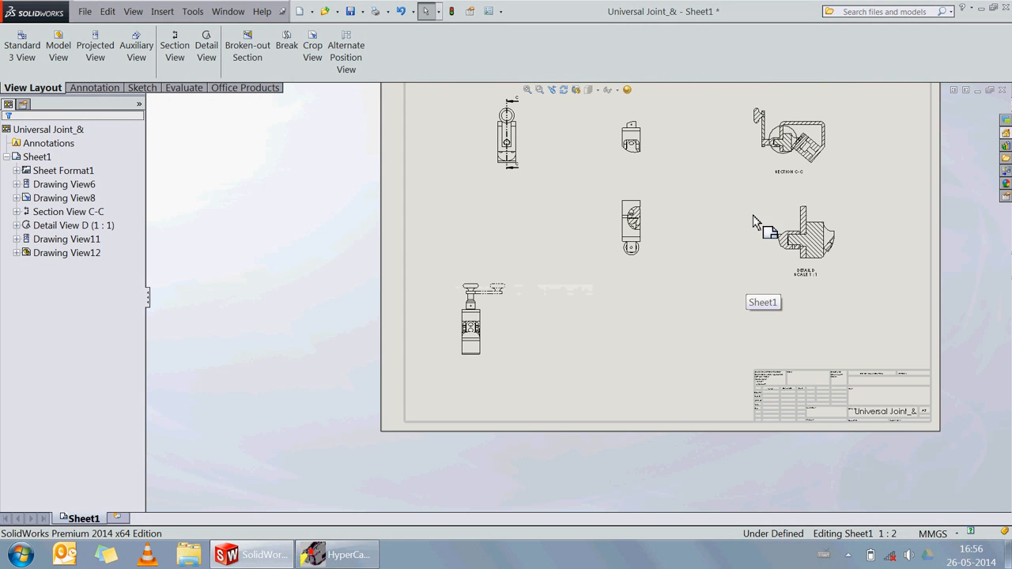
pyautogui.scroll(1, 753, 212)
pyautogui.scroll(-1, 763, 190)
pyautogui.scroll(-1, 581, 297)
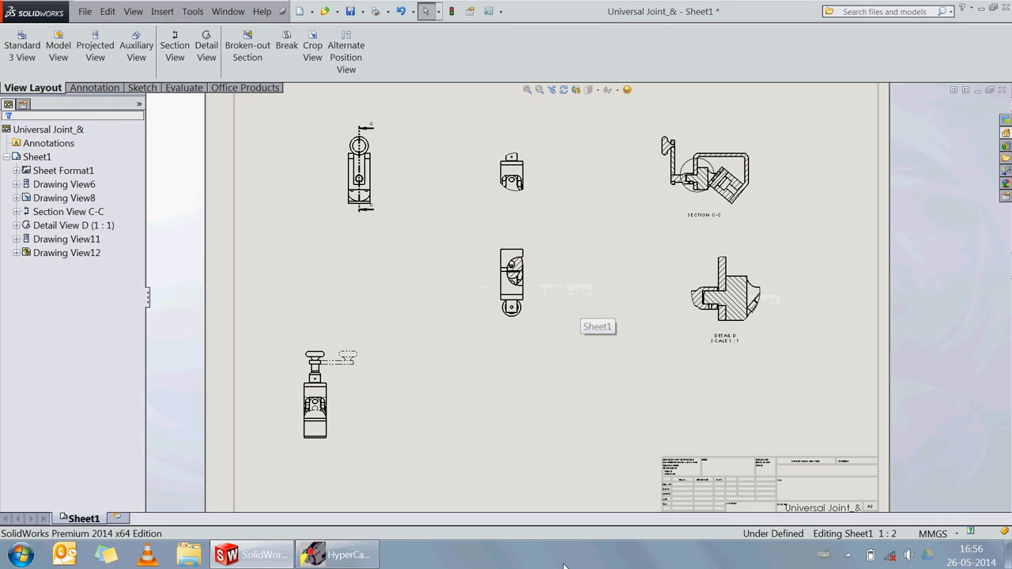